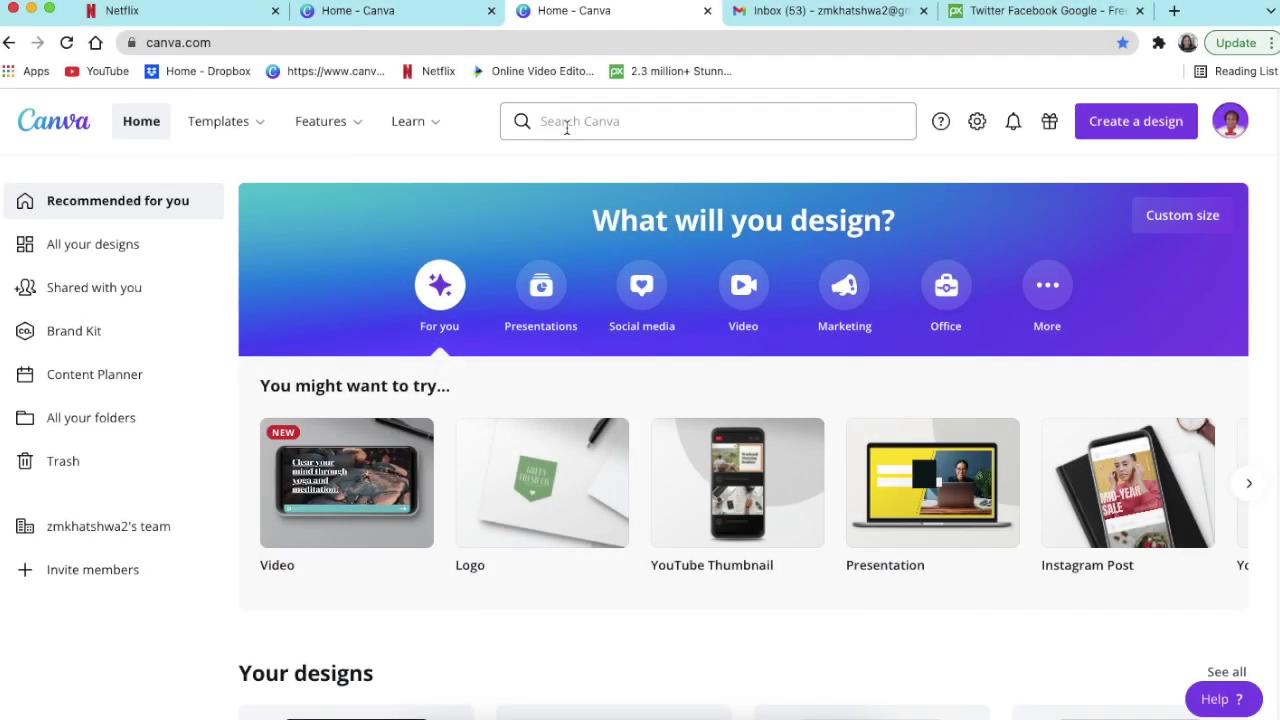
Step: Search Canva templates for 'design' and browse the results to find the serif M monogram
{"action": "left_click", "coordinate": [562, 122]}
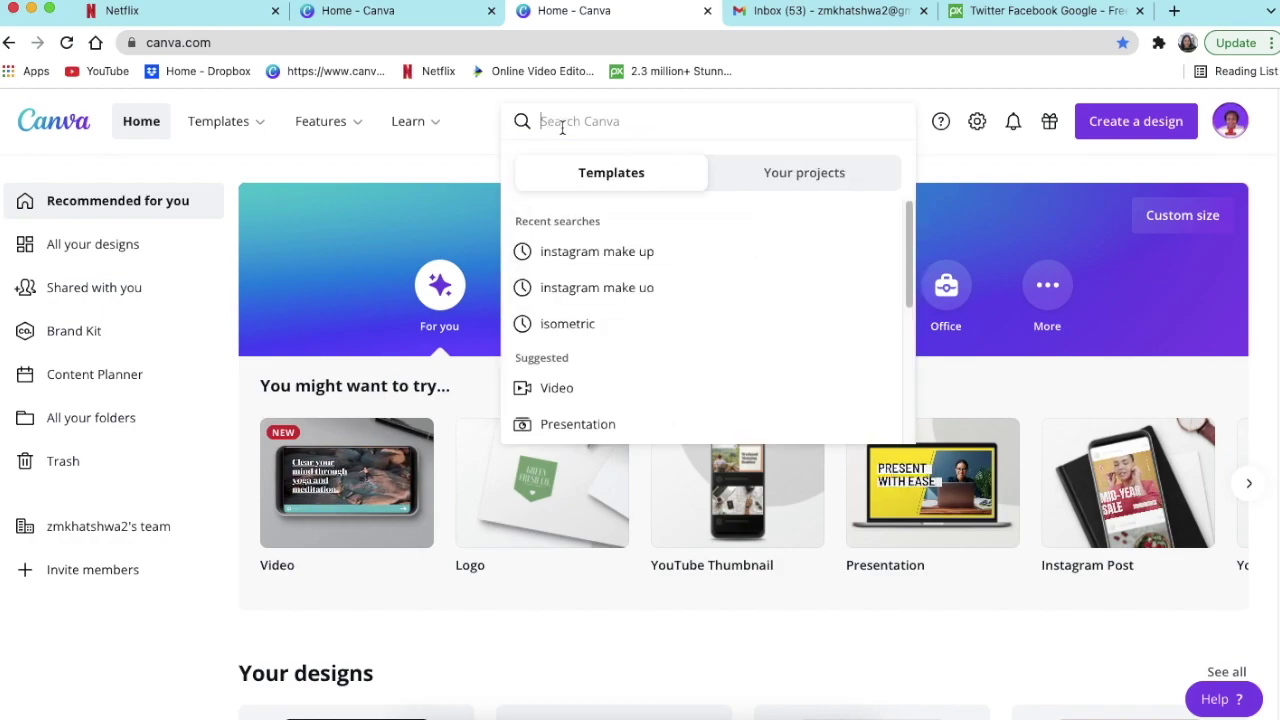
{"action": "type", "text": "design"}
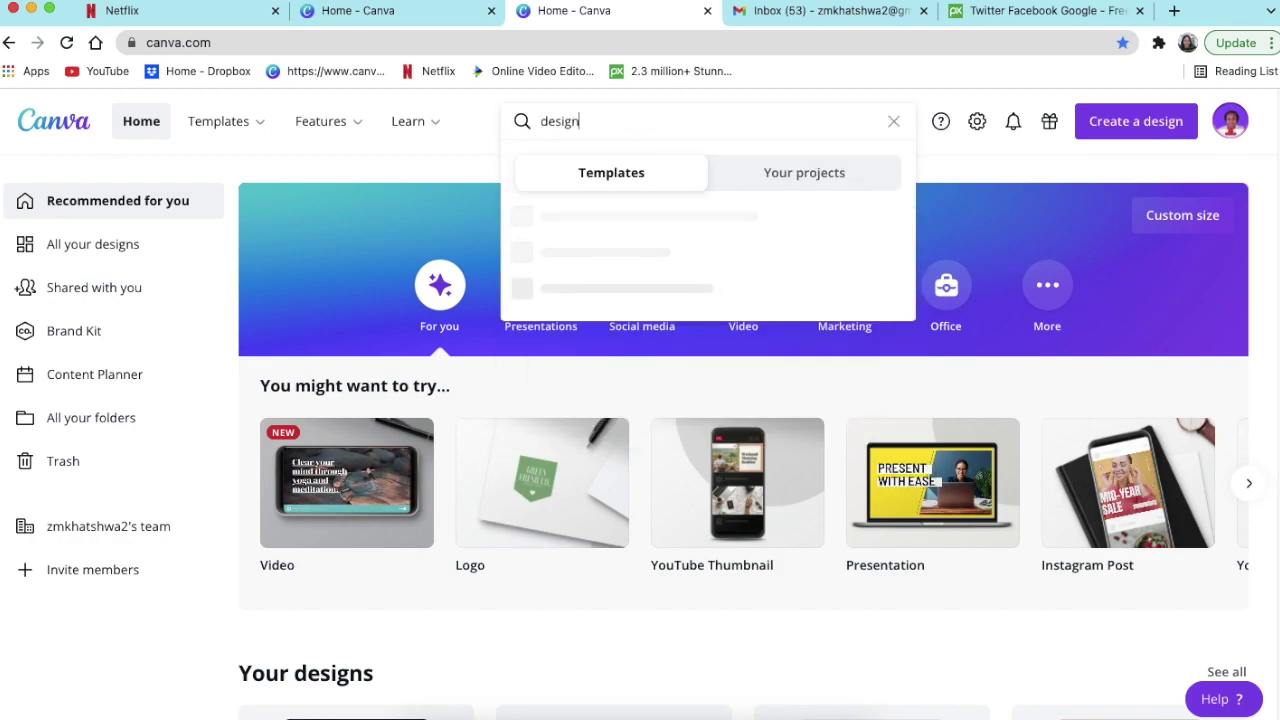
{"action": "key", "text": "Return"}
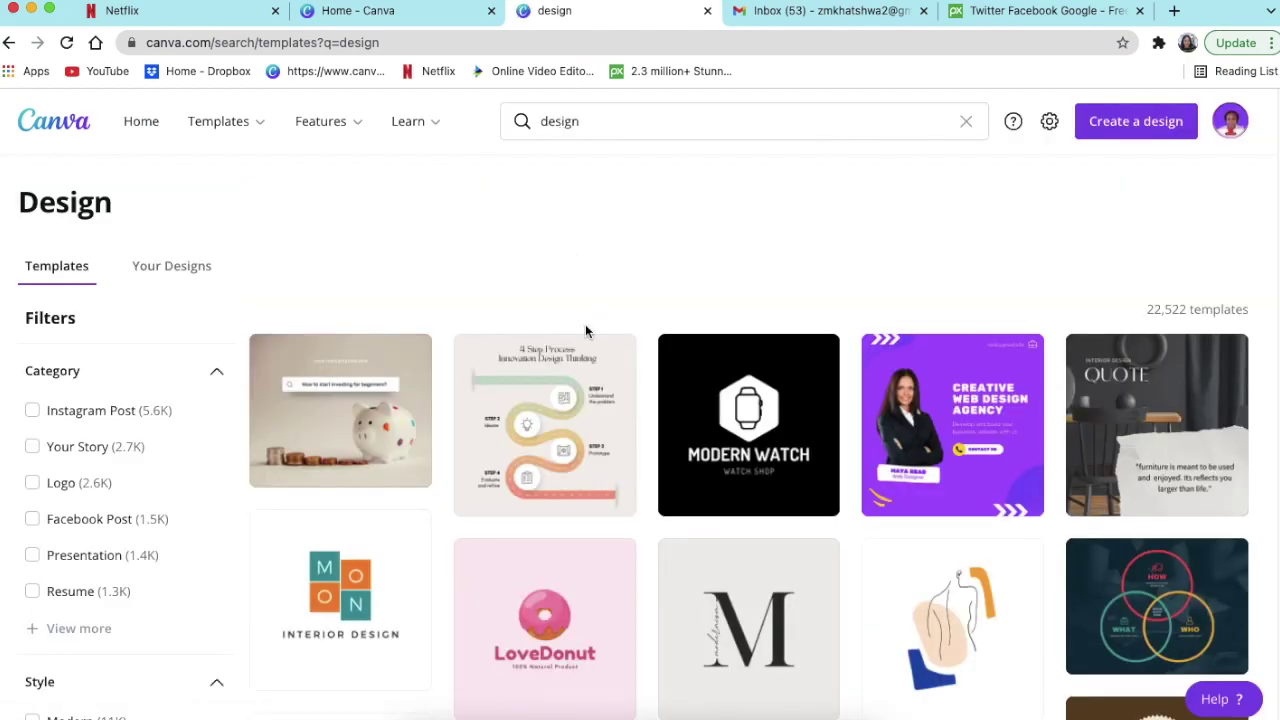
{"action": "scroll", "coordinate": [590, 340], "scroll_direction": "down", "scroll_amount": 5}
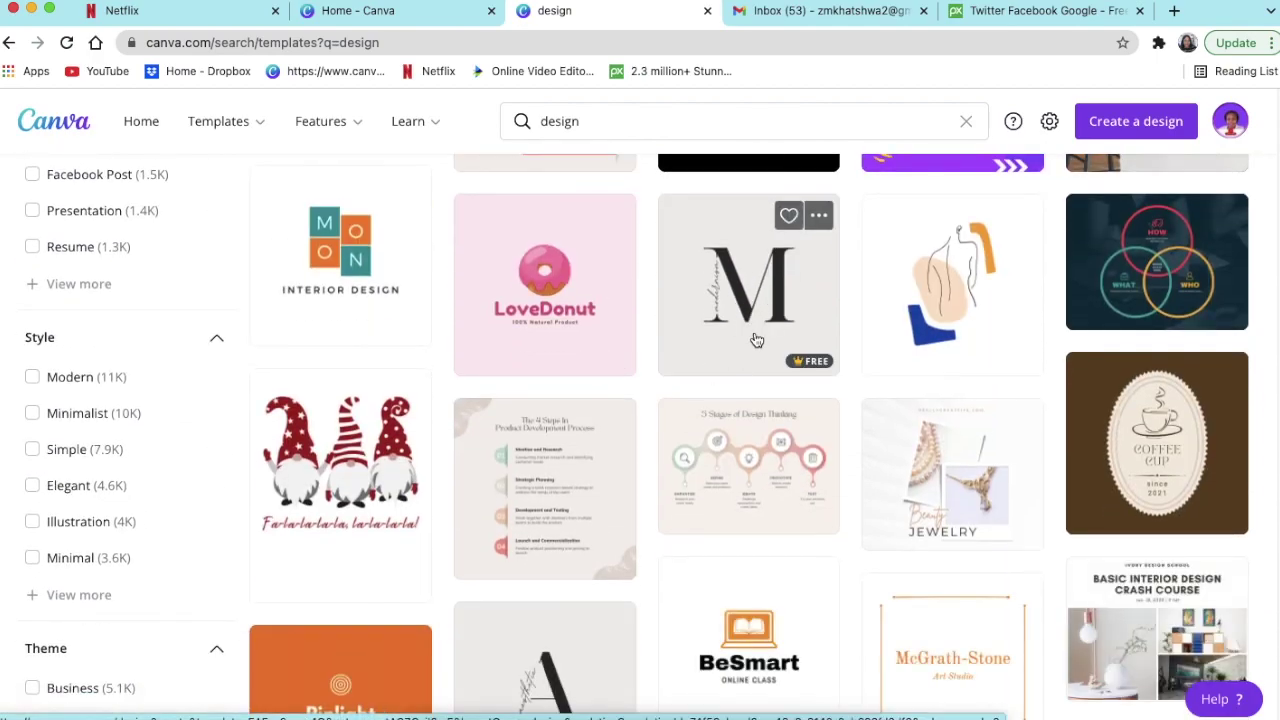
{"action": "mouse_move", "coordinate": [799, 364]}
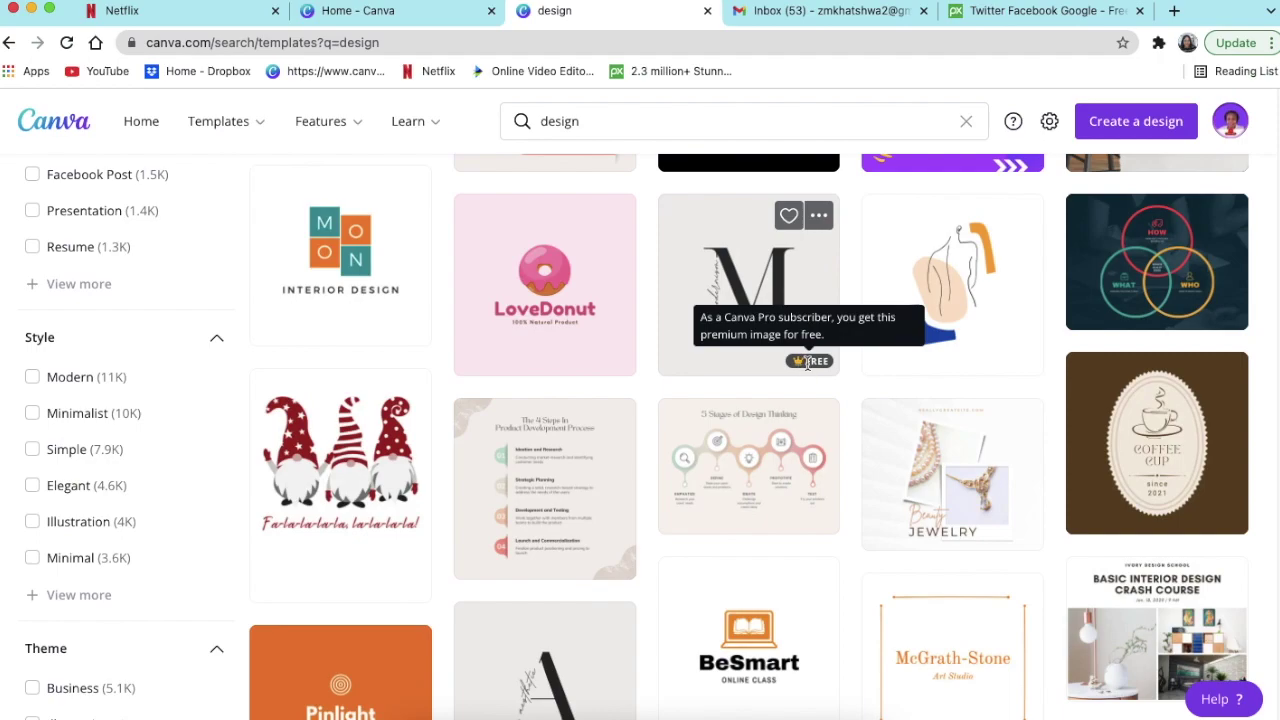
{"action": "scroll", "coordinate": [790, 480], "scroll_direction": "up", "scroll_amount": 1}
{"action": "scroll", "coordinate": [700, 490], "scroll_direction": "down", "scroll_amount": 3}
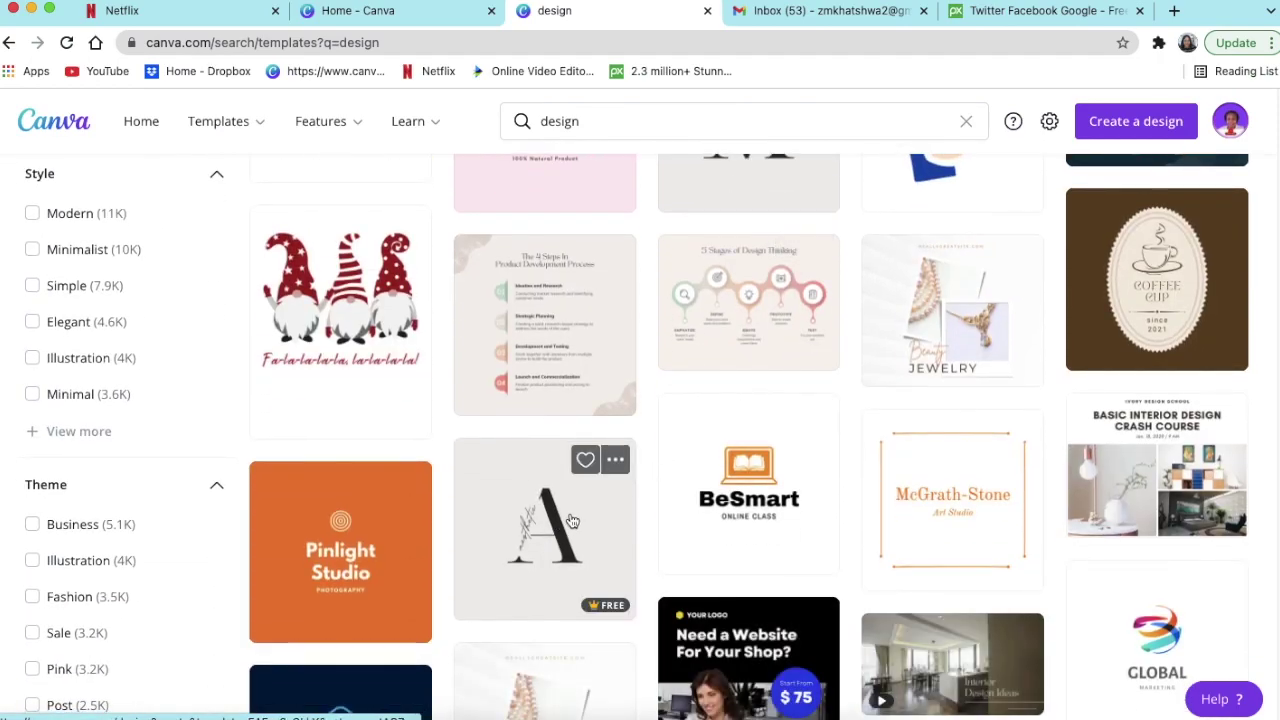
{"action": "scroll", "coordinate": [572, 519], "scroll_direction": "down", "scroll_amount": 3}
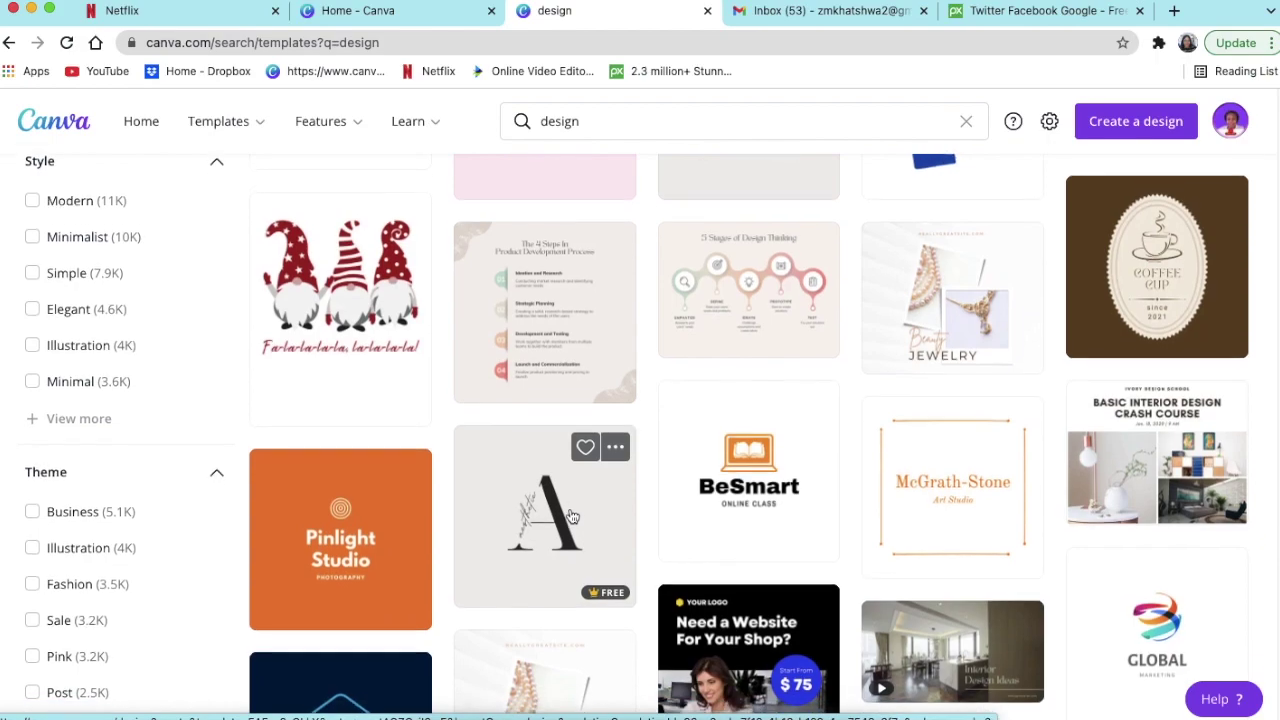
{"action": "scroll", "coordinate": [572, 515], "scroll_direction": "up", "scroll_amount": 6}
{"action": "scroll", "coordinate": [572, 515], "scroll_direction": "up", "scroll_amount": 2}
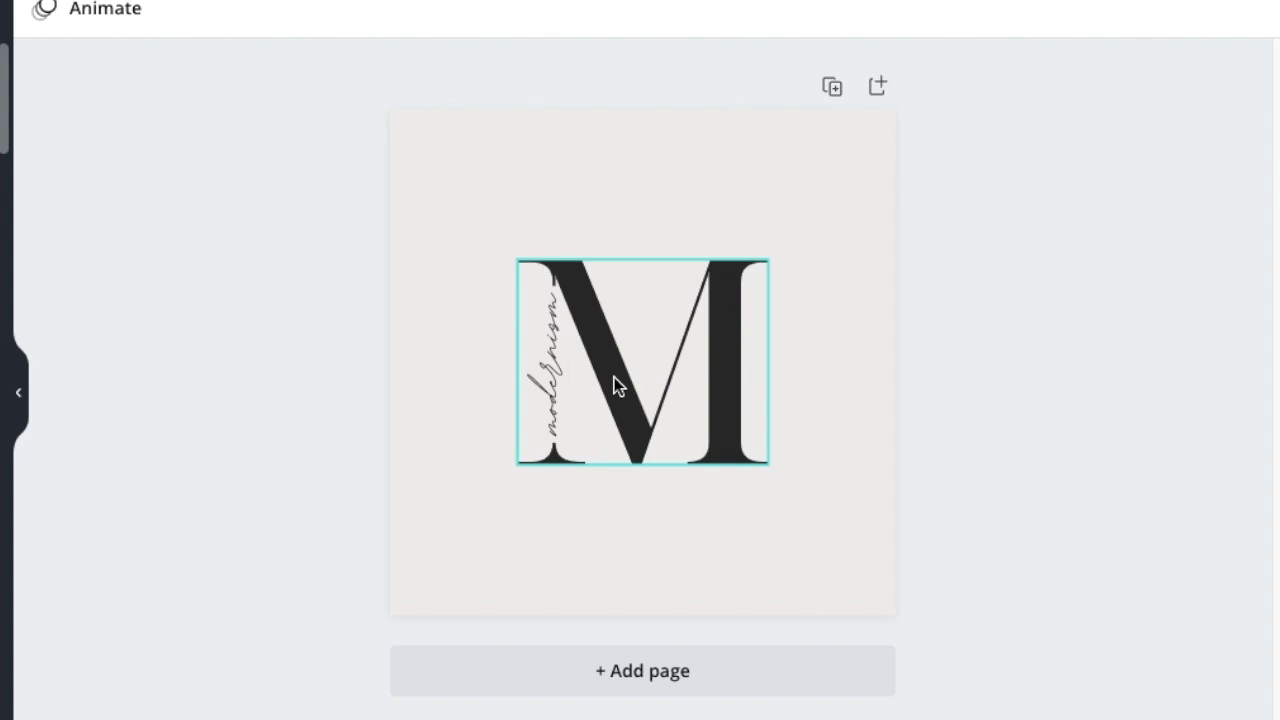
Step: Select the large serif M element on the Minimal Elegant Font Logo page
{"action": "left_click", "coordinate": [599, 336]}
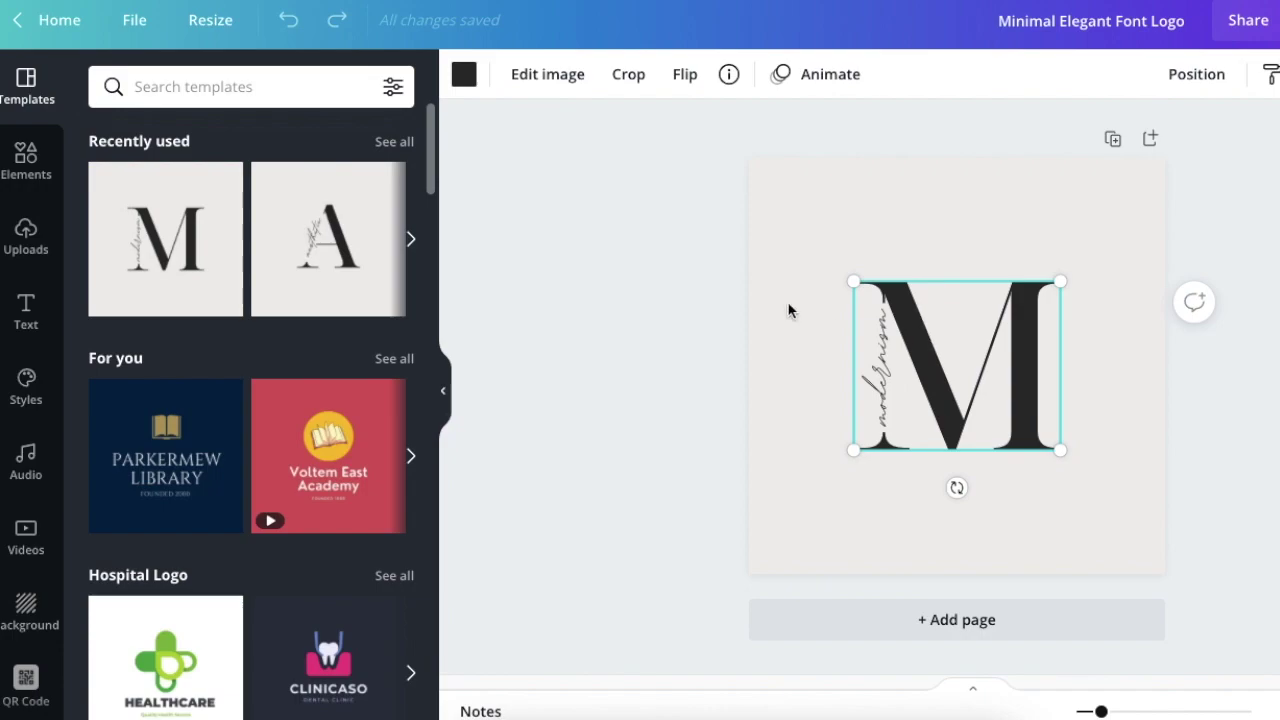
Step: Recolour the M magenta using the Sweet Orchid palette swatch from a pink colour search
{"action": "left_click", "coordinate": [463, 74]}
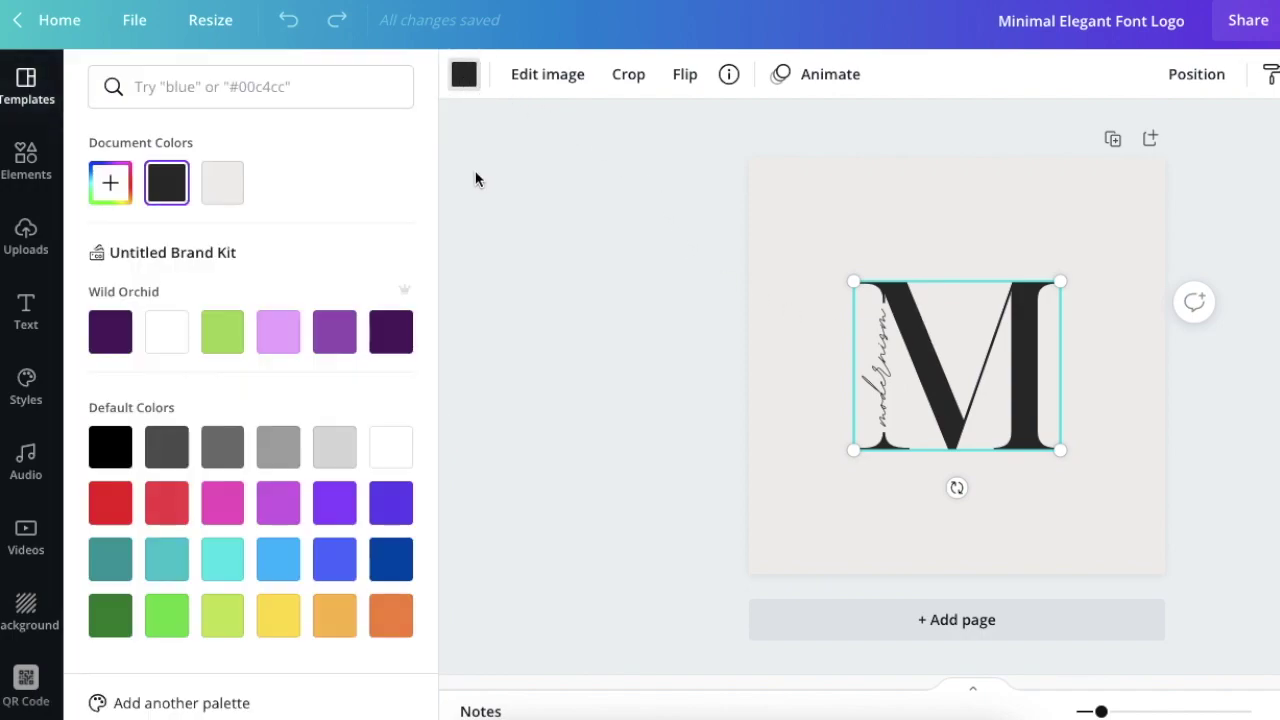
{"action": "left_click", "coordinate": [175, 90]}
{"action": "type", "text": "pick"}
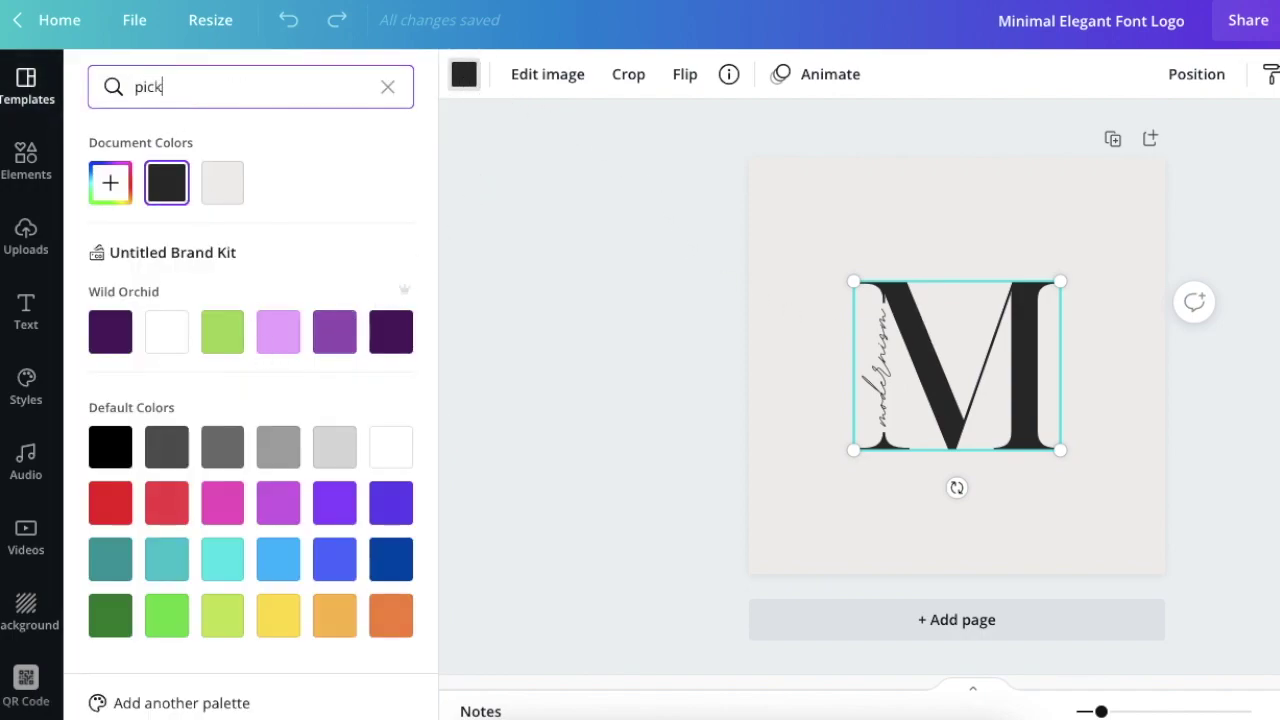
{"action": "key", "text": "BackSpace"}
{"action": "key", "text": "BackSpace"}
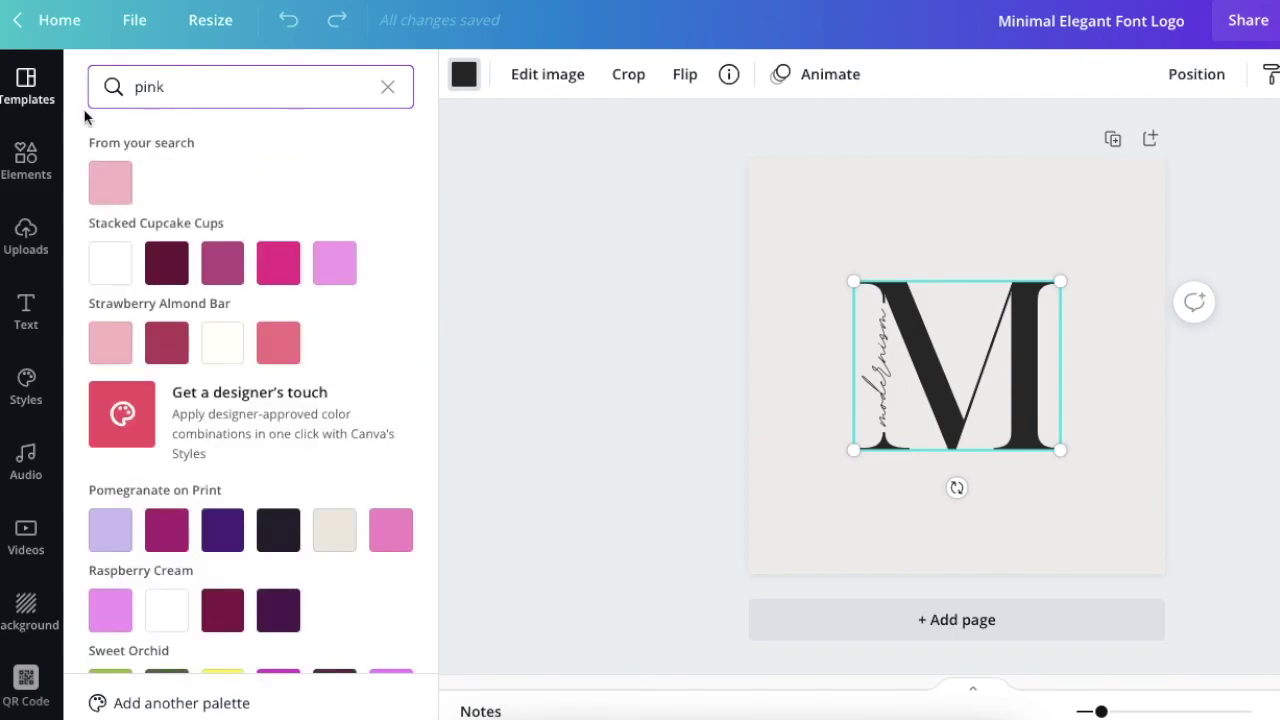
{"action": "scroll", "coordinate": [120, 240], "scroll_direction": "down", "scroll_amount": 5}
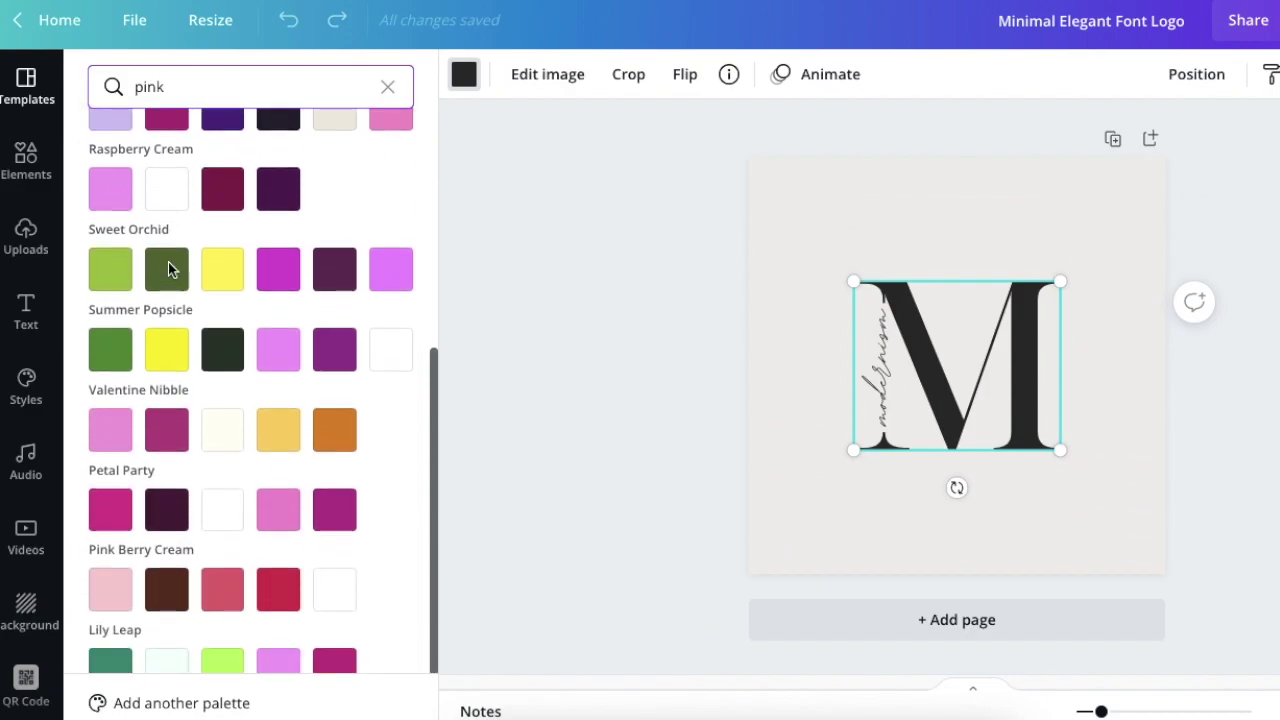
{"action": "left_click", "coordinate": [278, 258]}
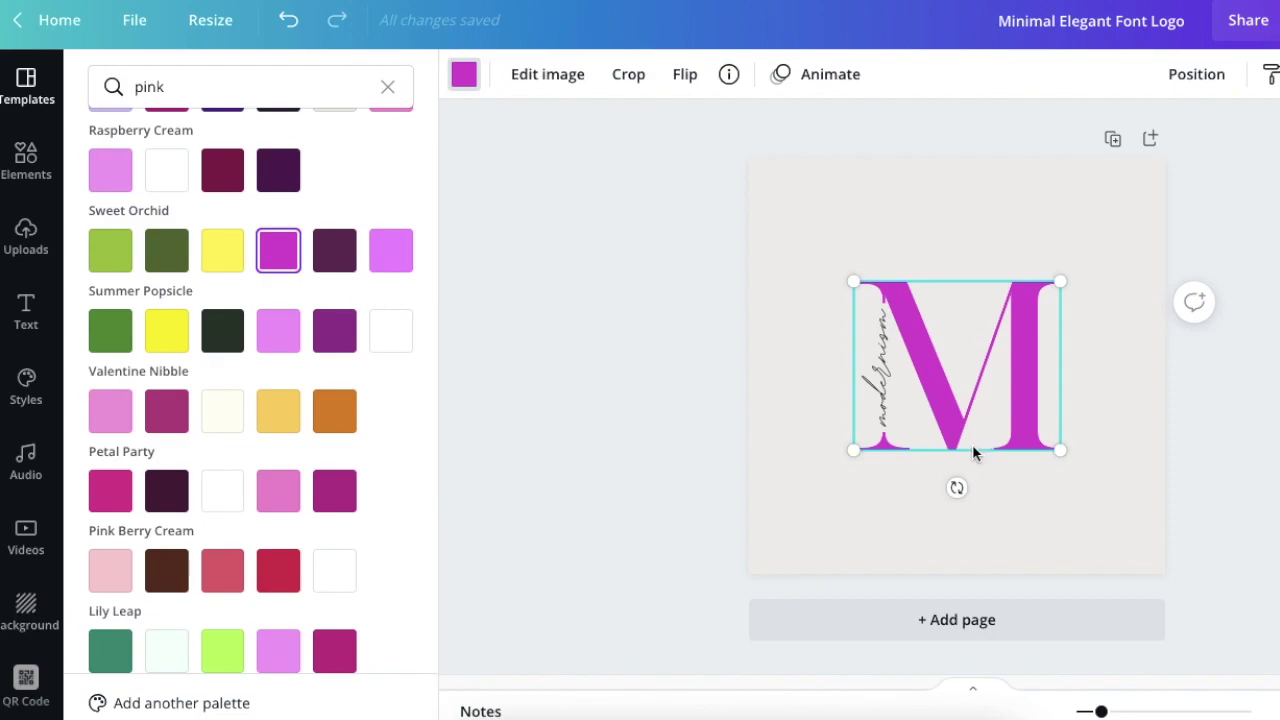
{"action": "left_click", "coordinate": [751, 285]}
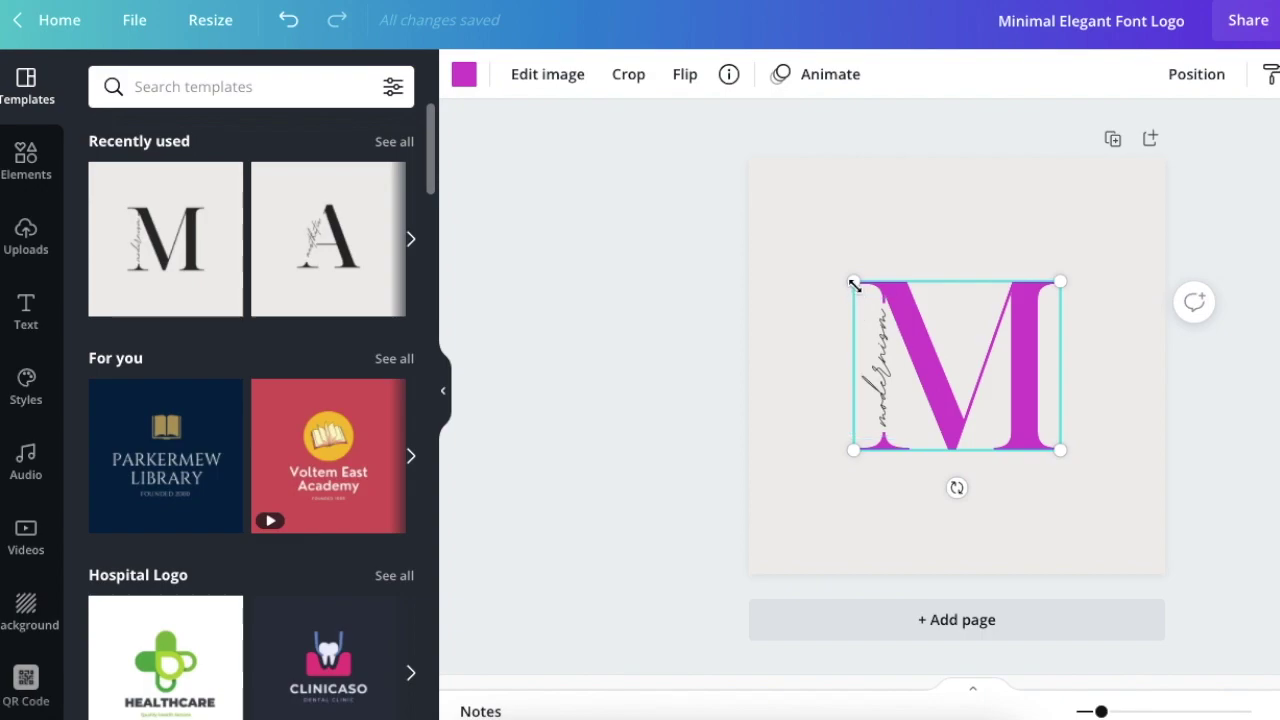
Step: Enlarge the magenta M, centre it on the page, and tuck the script text against its left serif
{"action": "left_click_drag", "start_coordinate": [853, 283], "coordinate": [768, 212]}
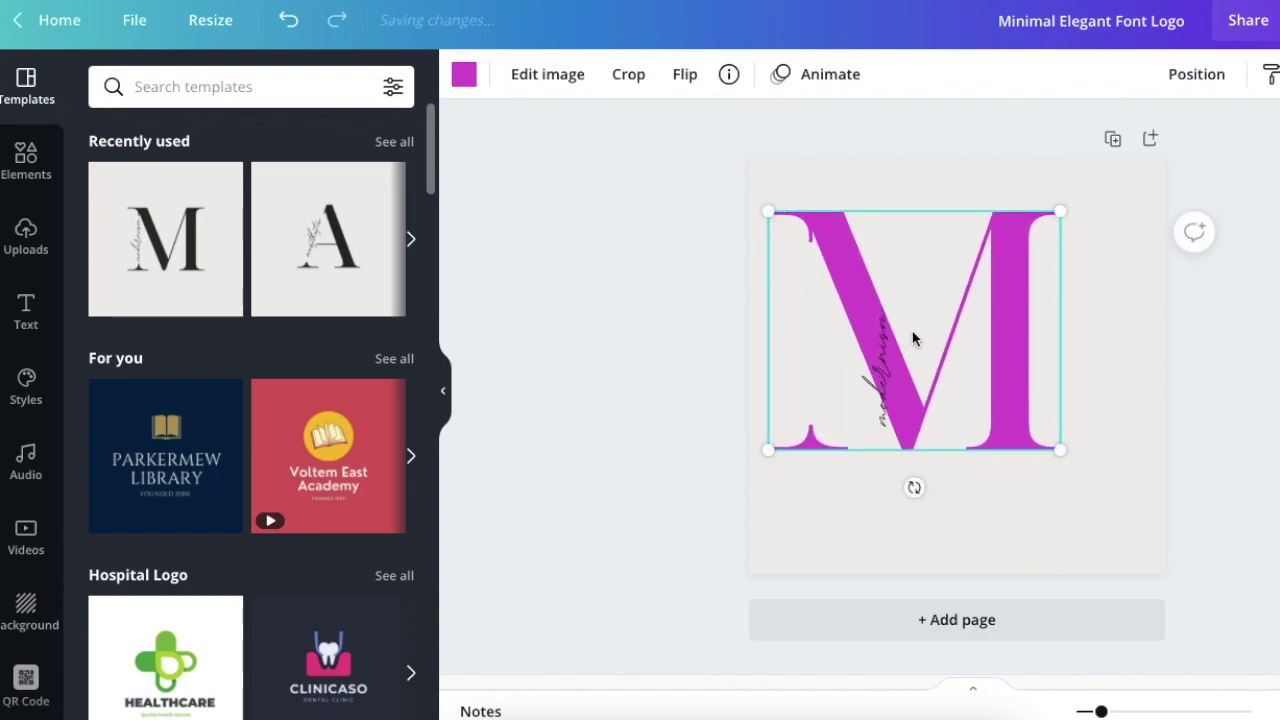
{"action": "left_click_drag", "start_coordinate": [931, 340], "coordinate": [974, 376]}
{"action": "left_click", "coordinate": [868, 381]}
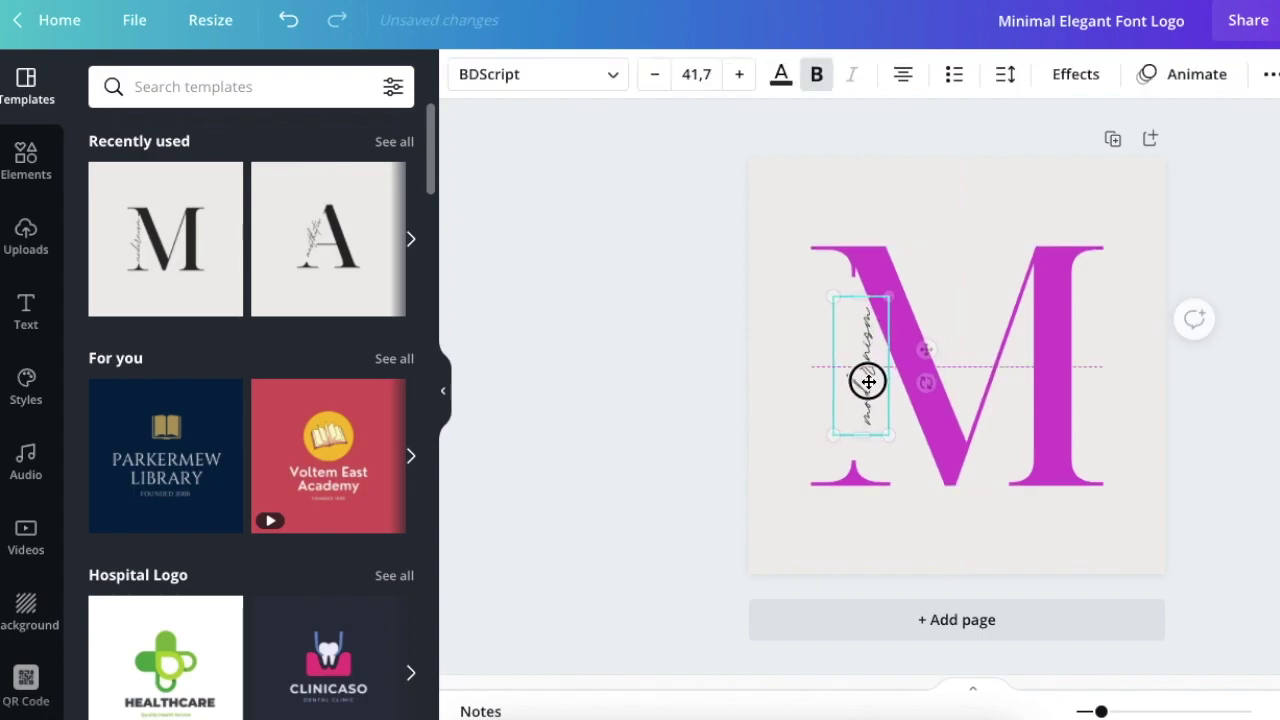
{"action": "left_click_drag", "start_coordinate": [868, 381], "coordinate": [850, 380]}
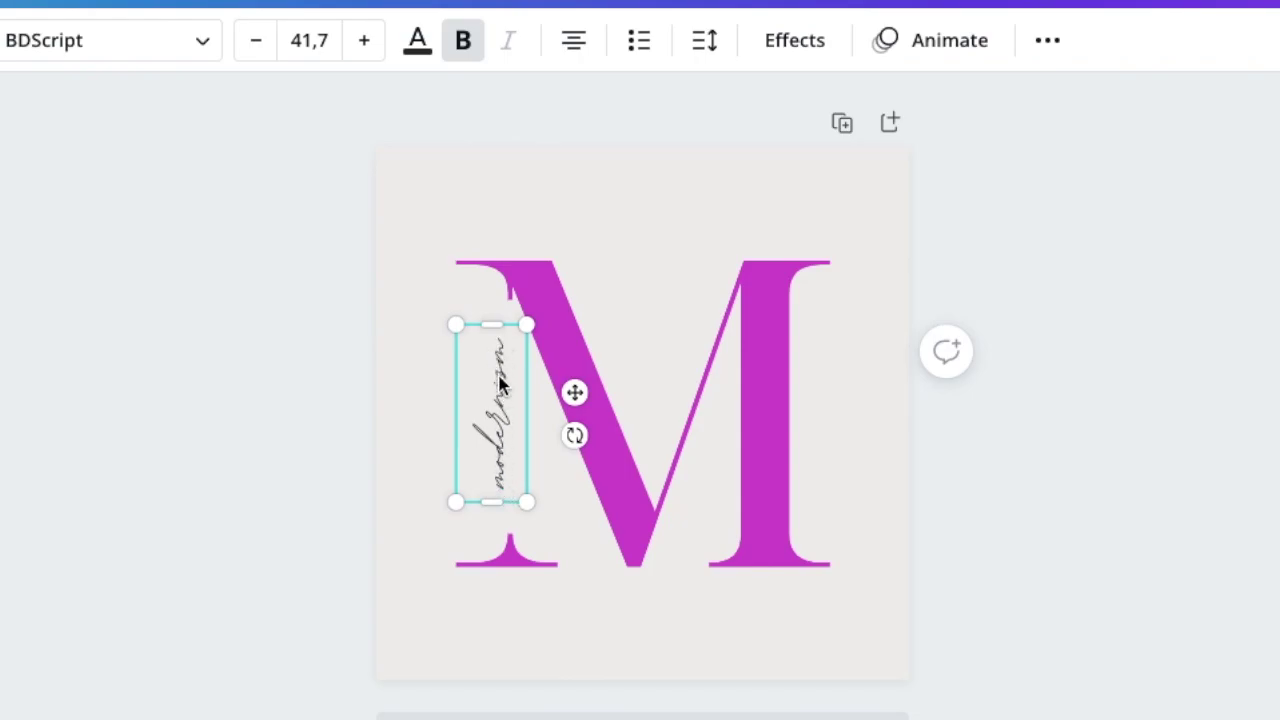
{"action": "double_click", "coordinate": [502, 447]}
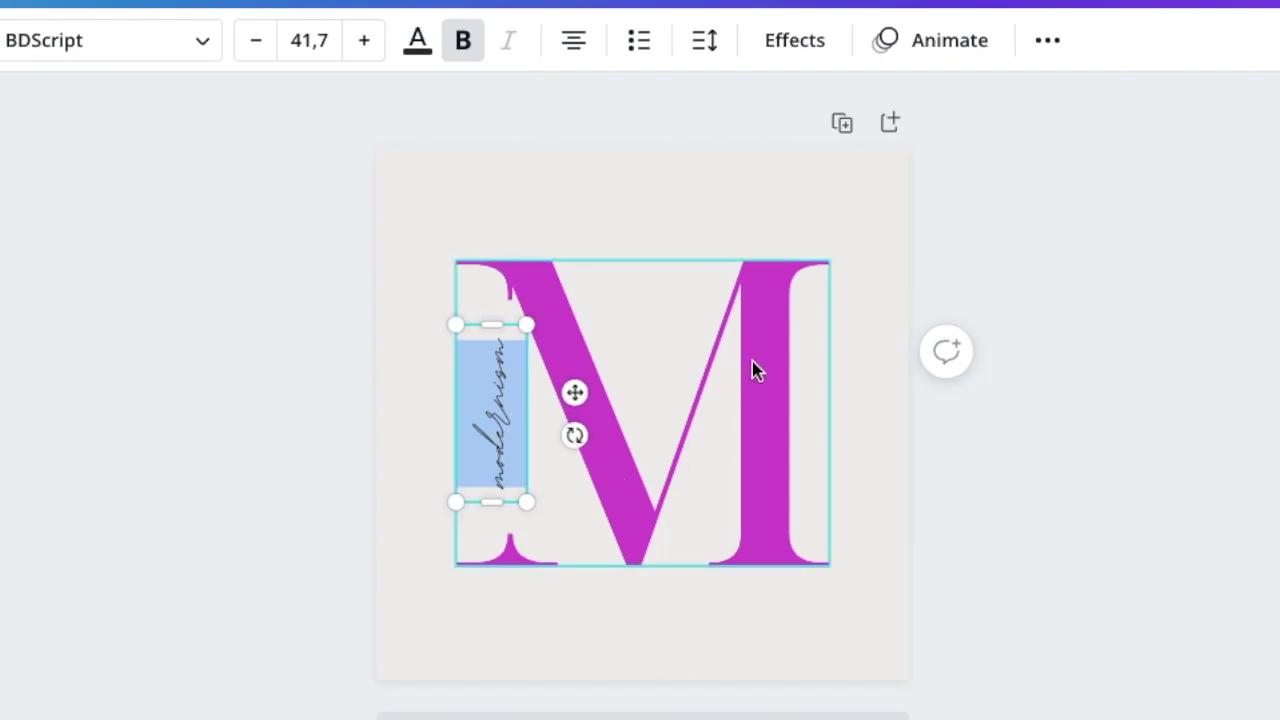
Step: Replace 'modernism' with 'make up with Zee' and shrink the script text box
{"action": "type", "text": "make"}
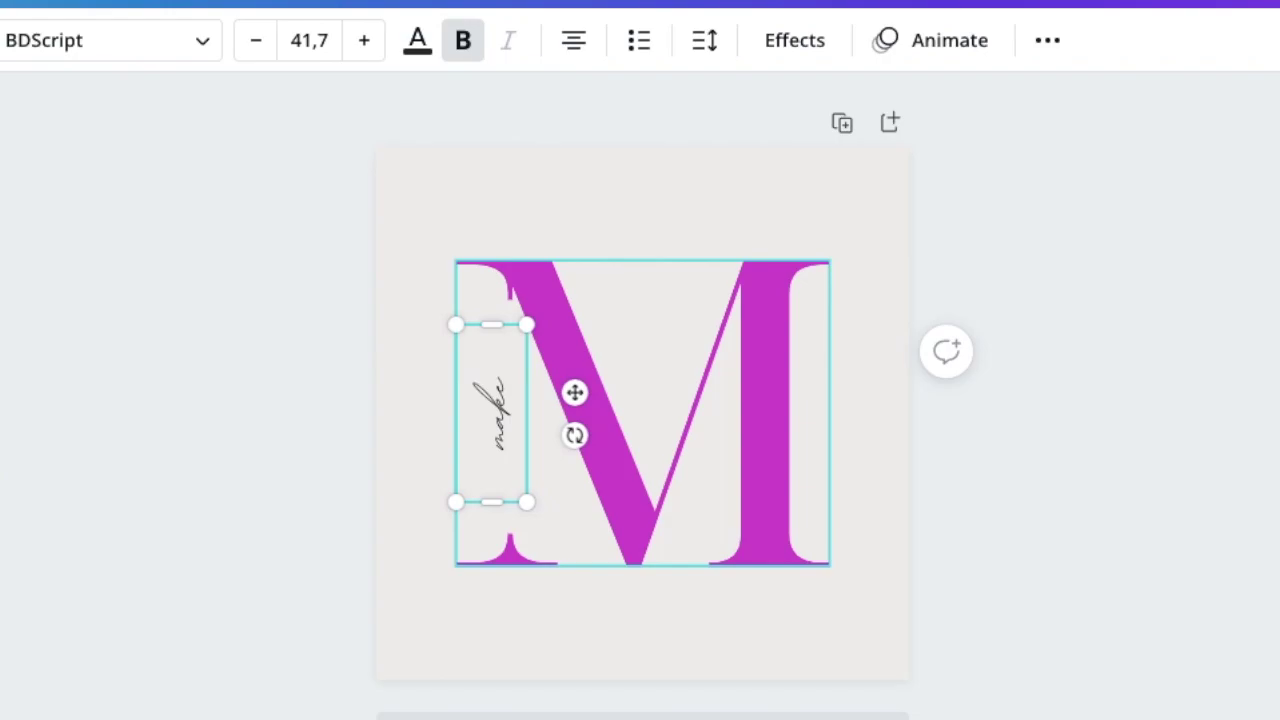
{"action": "type", "text": " up with"}
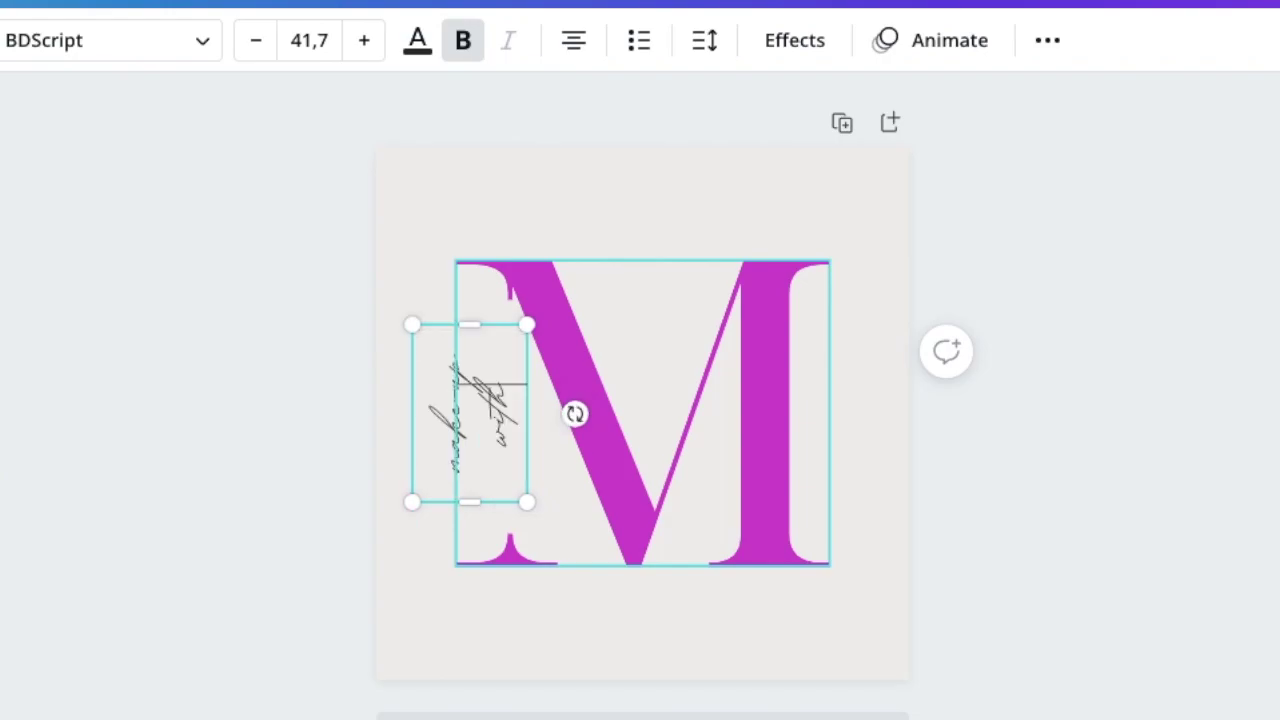
{"action": "type", "text": " Zee"}
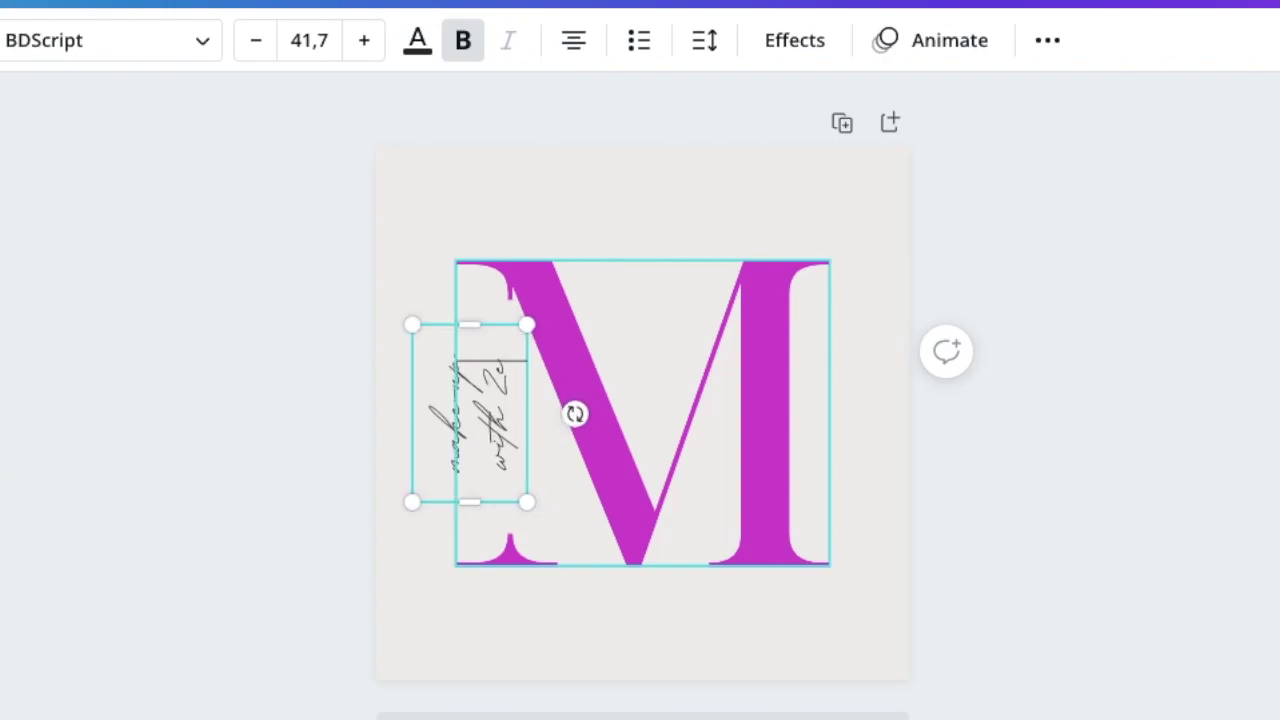
{"action": "left_click", "coordinate": [469, 503]}
{"action": "left_click_drag", "start_coordinate": [529, 505], "coordinate": [451, 540]}
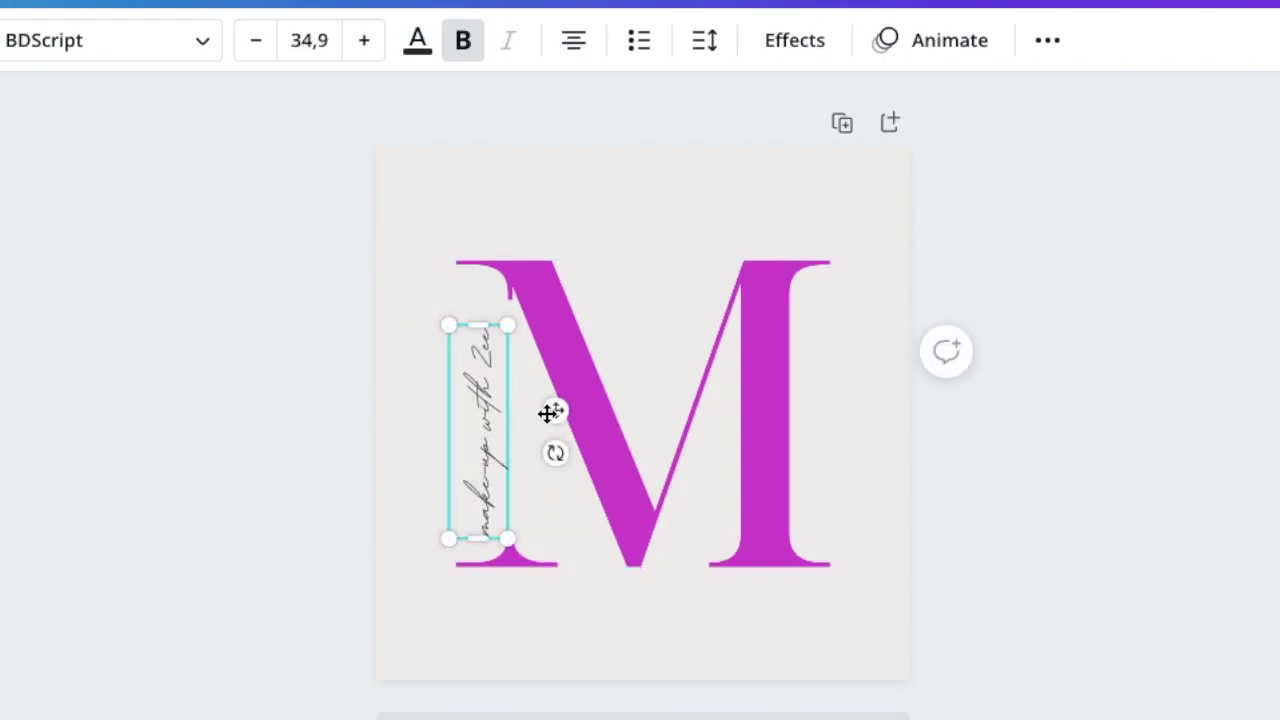
Step: Shift the vertical tagline right, stretch its box taller, and raise its font size to 36.9
{"action": "left_click_drag", "start_coordinate": [548, 413], "coordinate": [580, 408]}
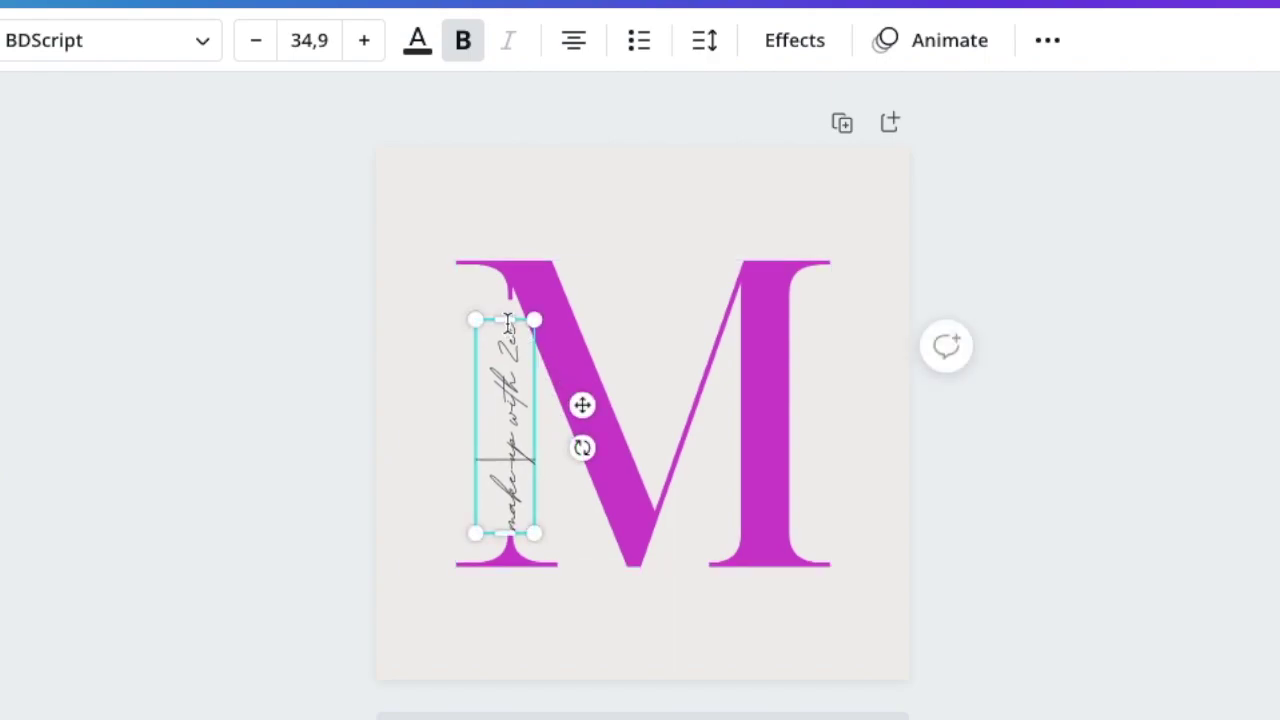
{"action": "left_click_drag", "start_coordinate": [507, 320], "coordinate": [508, 315]}
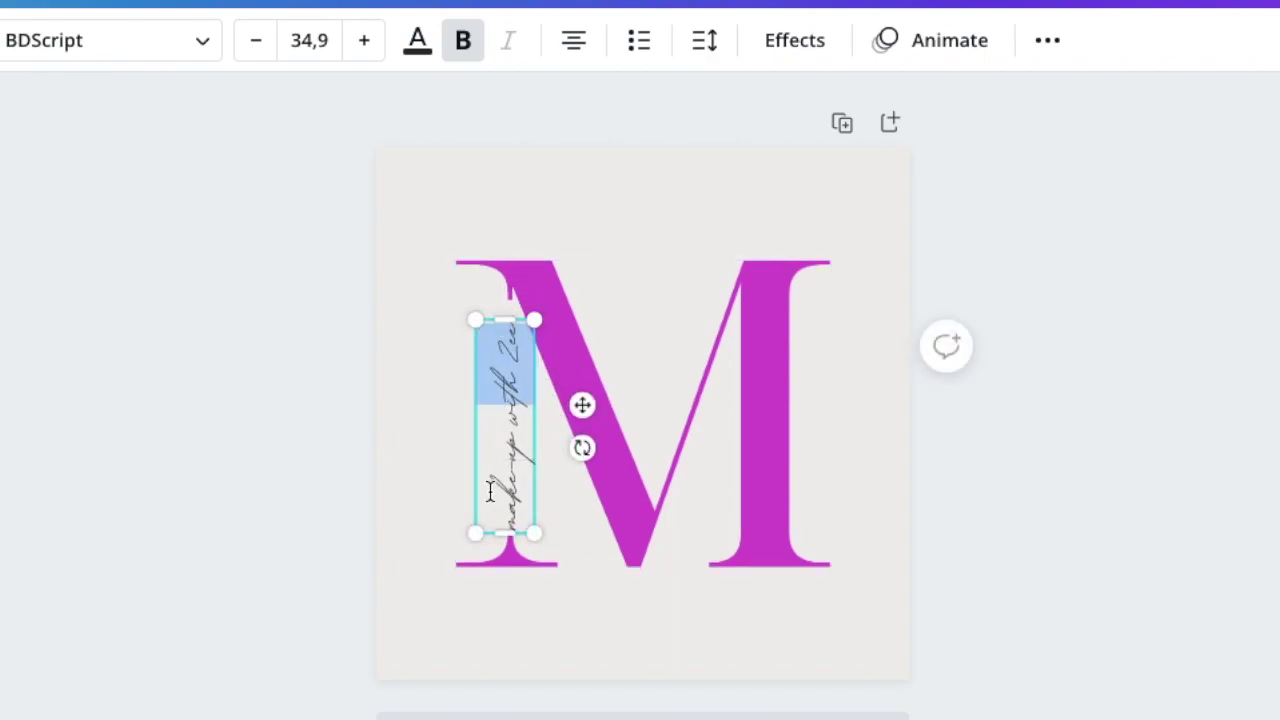
{"action": "left_click", "coordinate": [668, 382]}
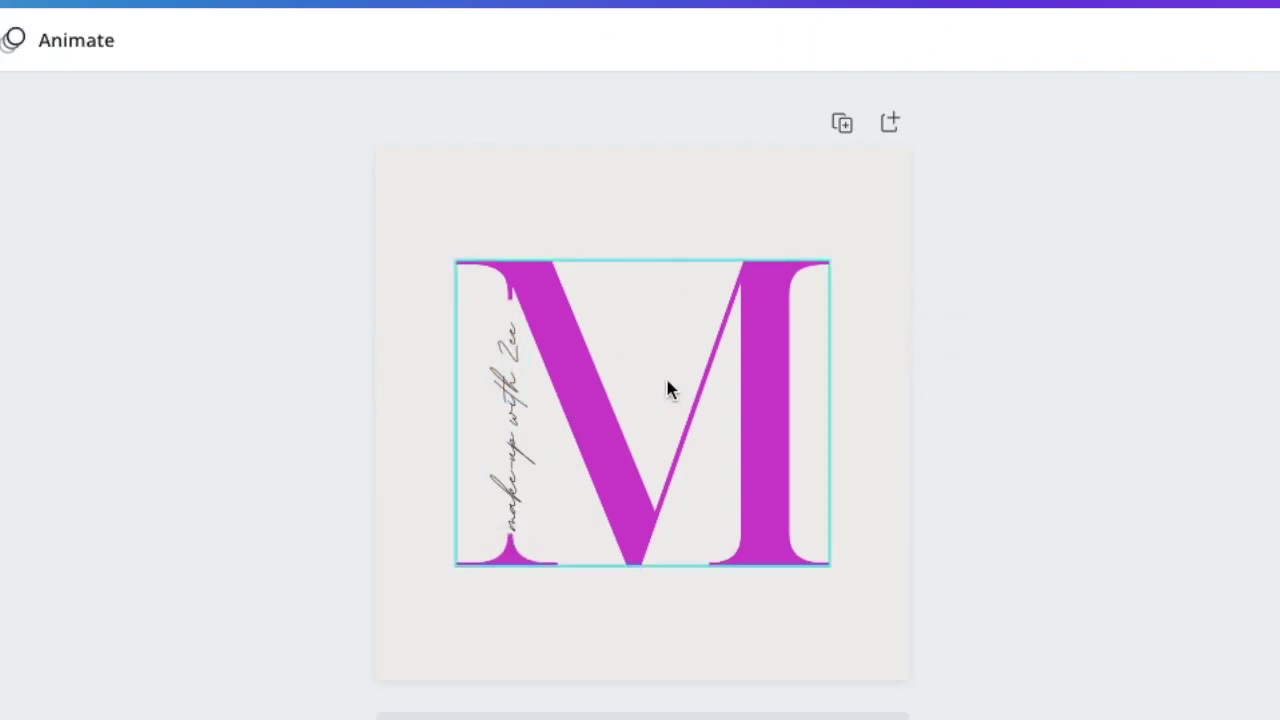
{"action": "left_click", "coordinate": [508, 346]}
{"action": "left_click_drag", "start_coordinate": [505, 311], "coordinate": [504, 287]}
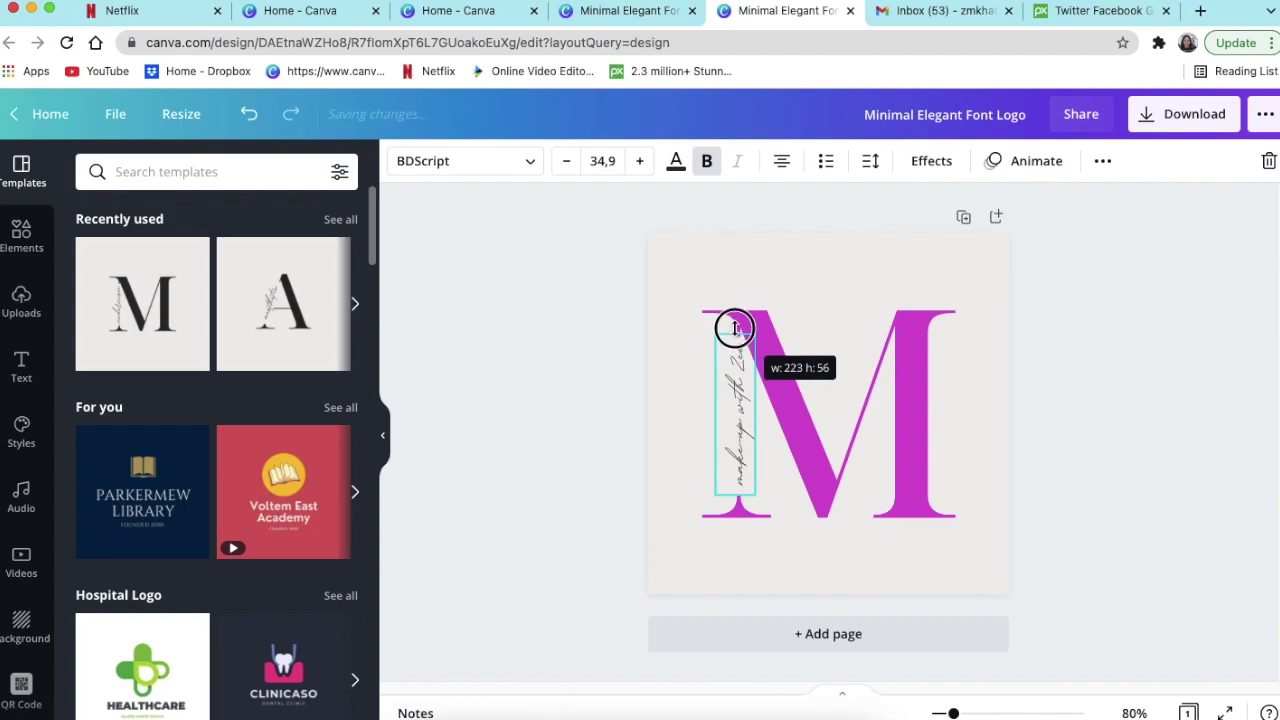
{"action": "left_click_drag", "start_coordinate": [735, 328], "coordinate": [736, 331]}
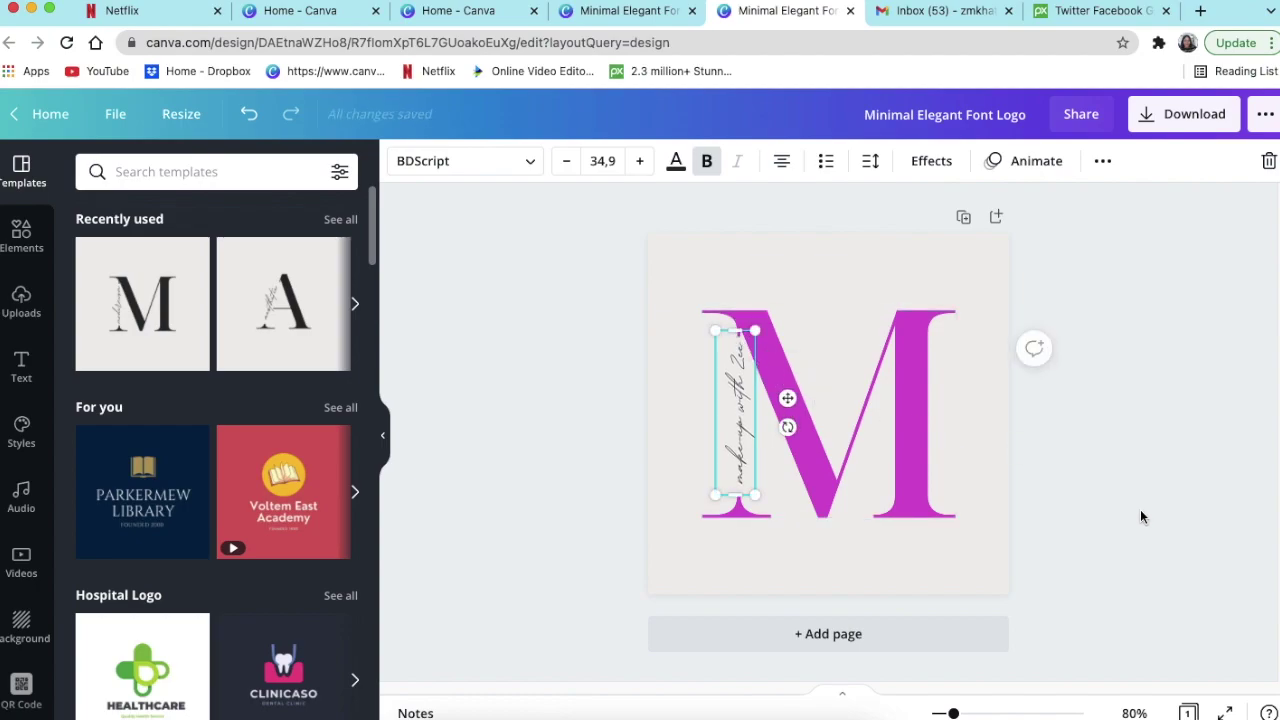
{"action": "left_click", "coordinate": [640, 161]}
{"action": "left_click", "coordinate": [640, 161]}
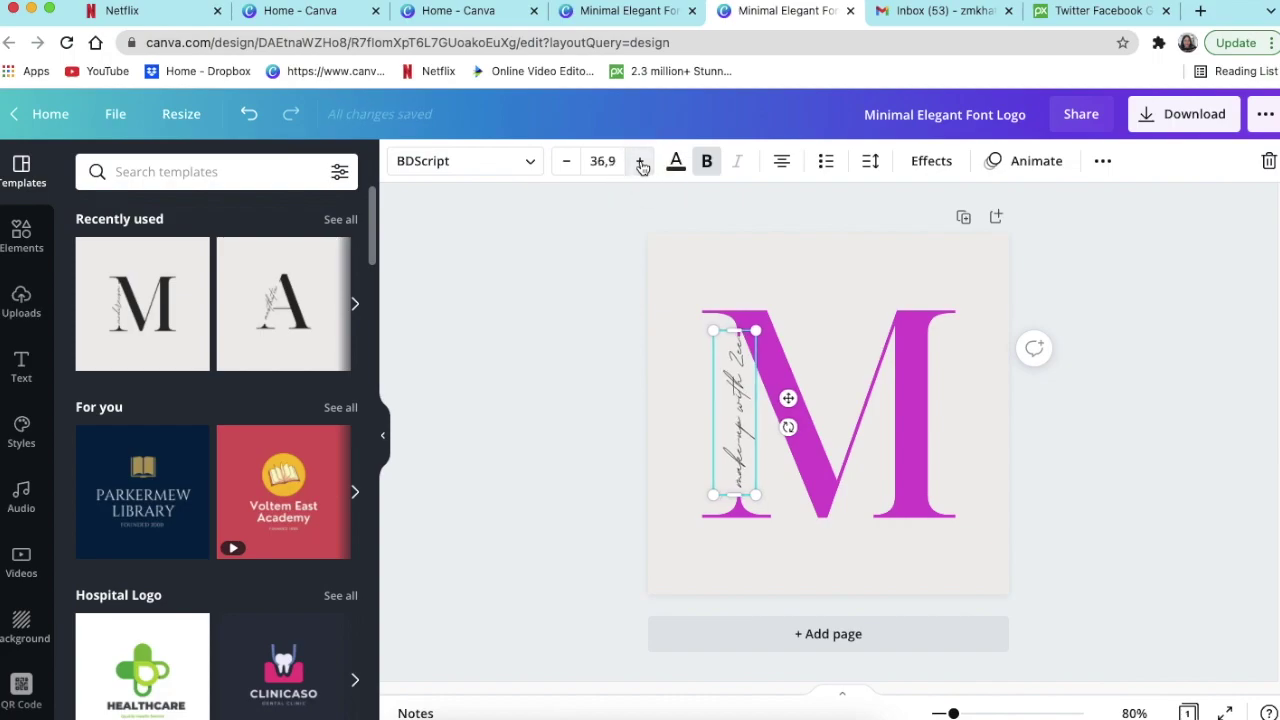
Step: Bump the tagline to size 37.9 and nudge it right against the M's left stem
{"action": "left_click", "coordinate": [788, 399]}
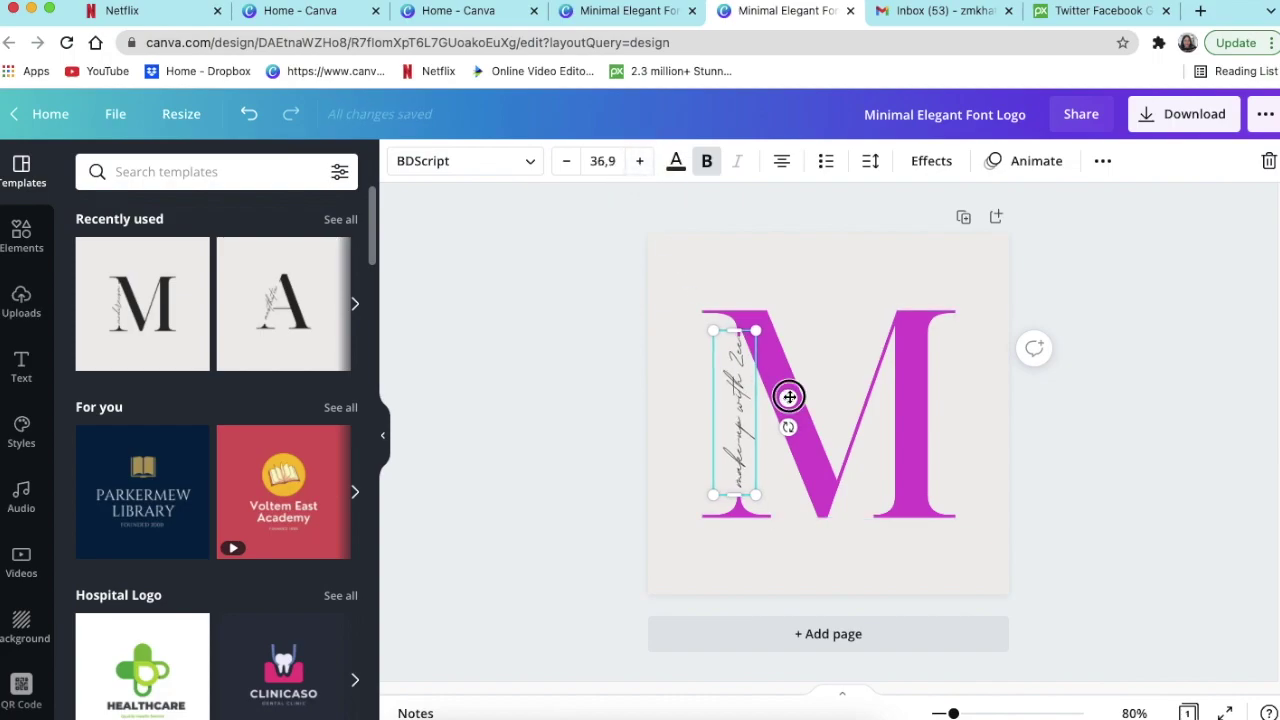
{"action": "left_click_drag", "start_coordinate": [788, 399], "coordinate": [787, 401]}
{"action": "left_click", "coordinate": [640, 161]}
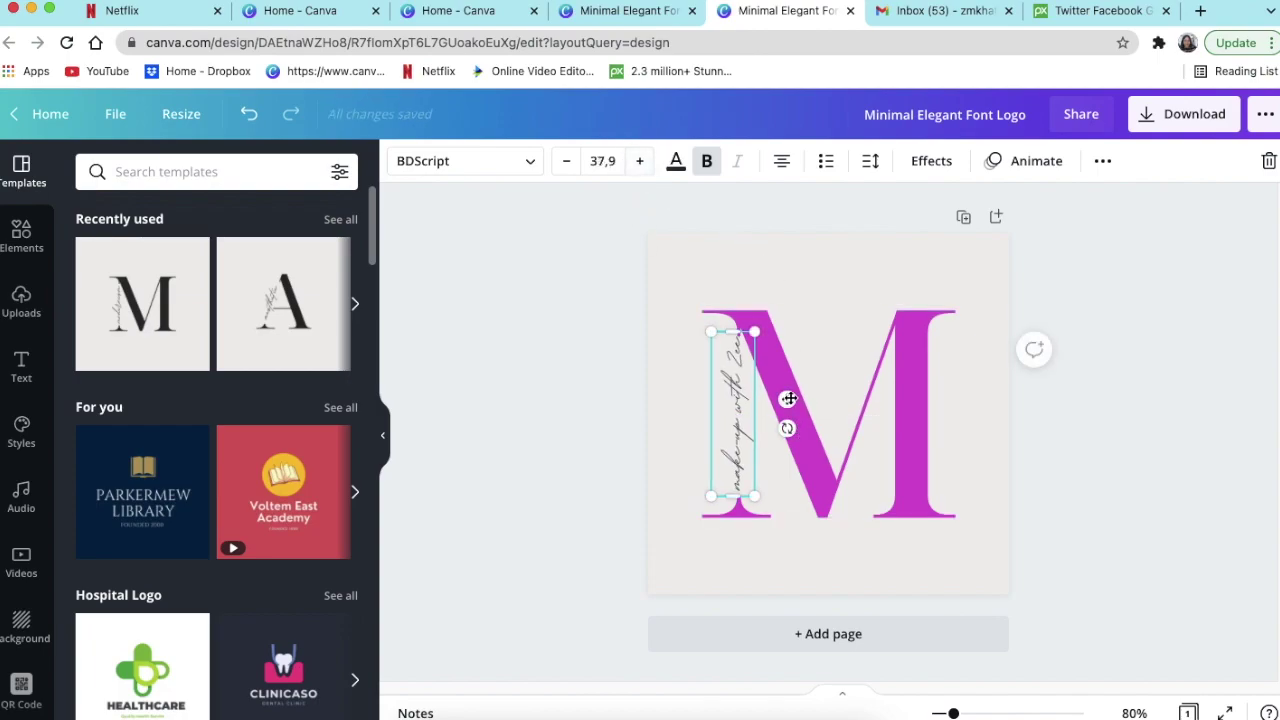
{"action": "left_click_drag", "start_coordinate": [789, 400], "coordinate": [794, 400]}
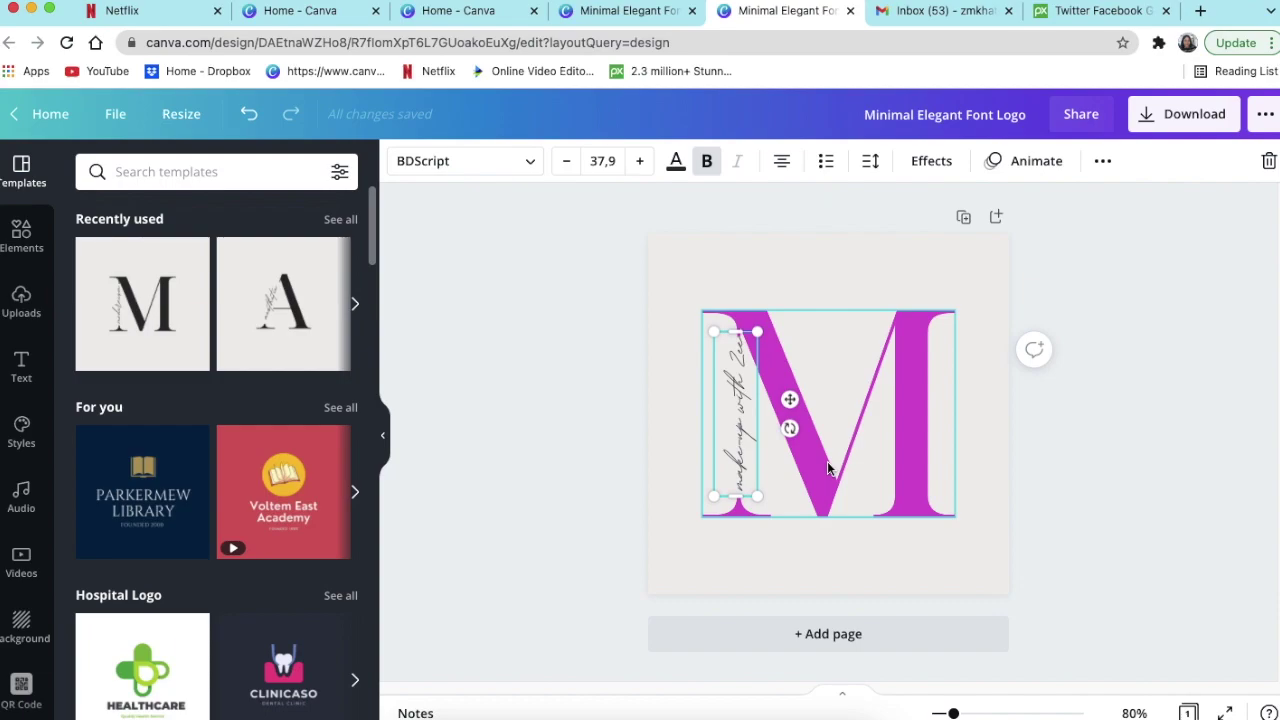
{"action": "left_click", "coordinate": [1063, 486]}
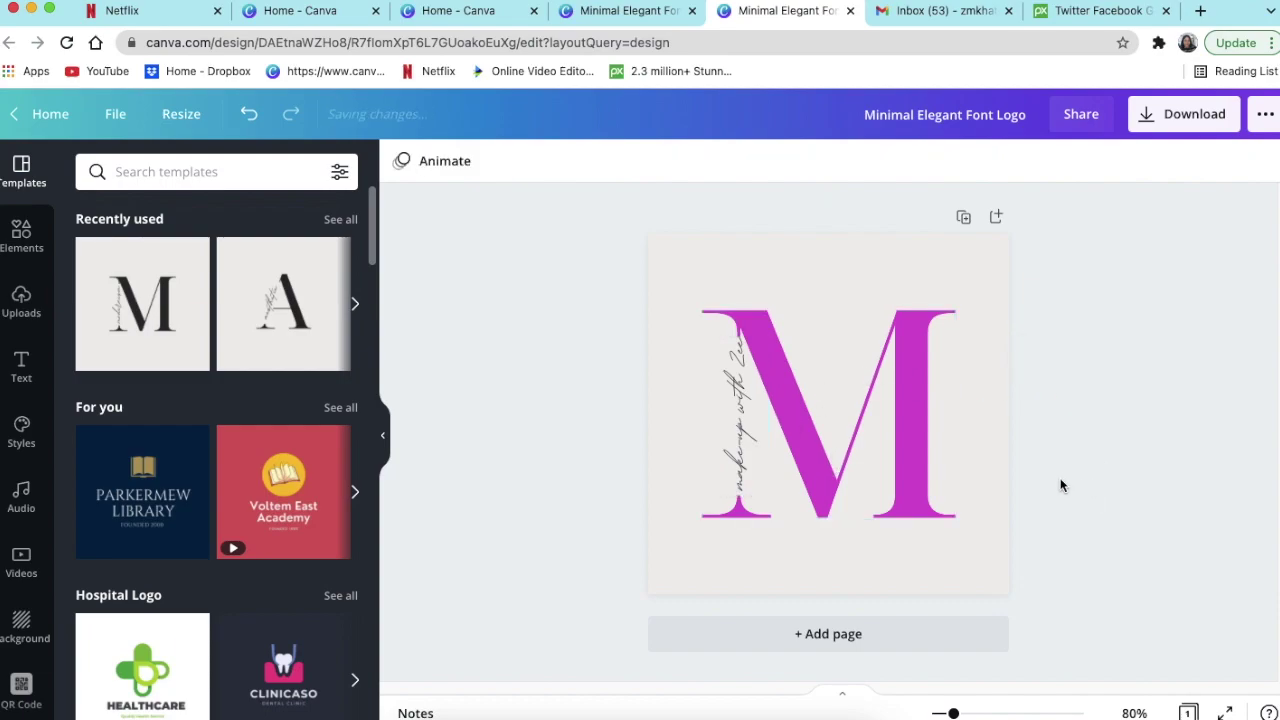
{"action": "left_click", "coordinate": [750, 442]}
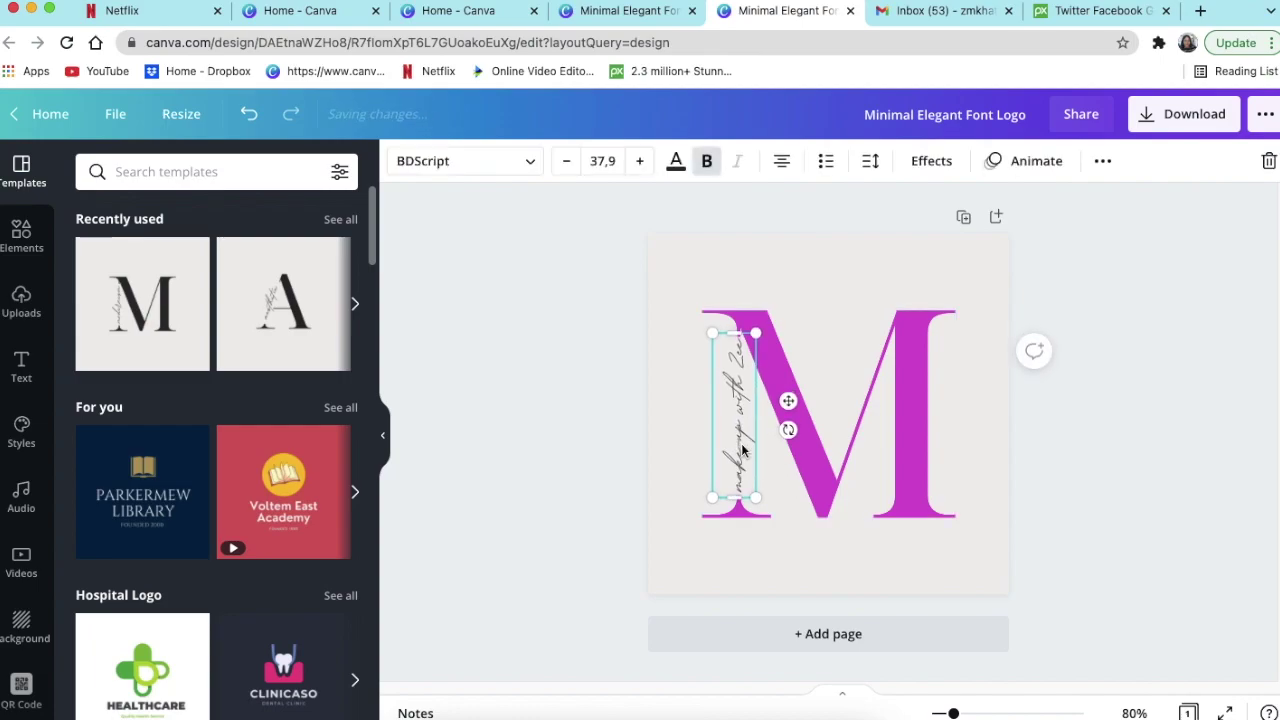
{"action": "left_click", "coordinate": [1076, 490]}
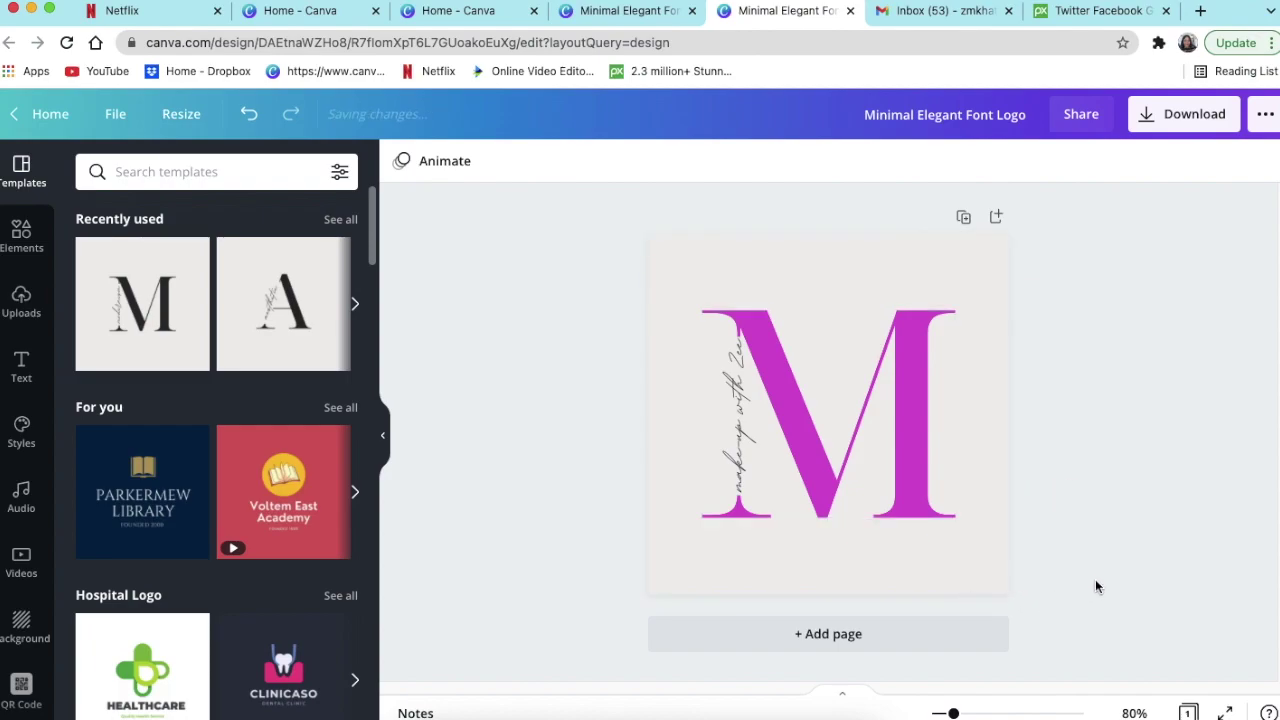
Step: Show the M graphic's details (MAEss_IL7al.svg, Free) and its licensing explanation
{"action": "left_click", "coordinate": [921, 370]}
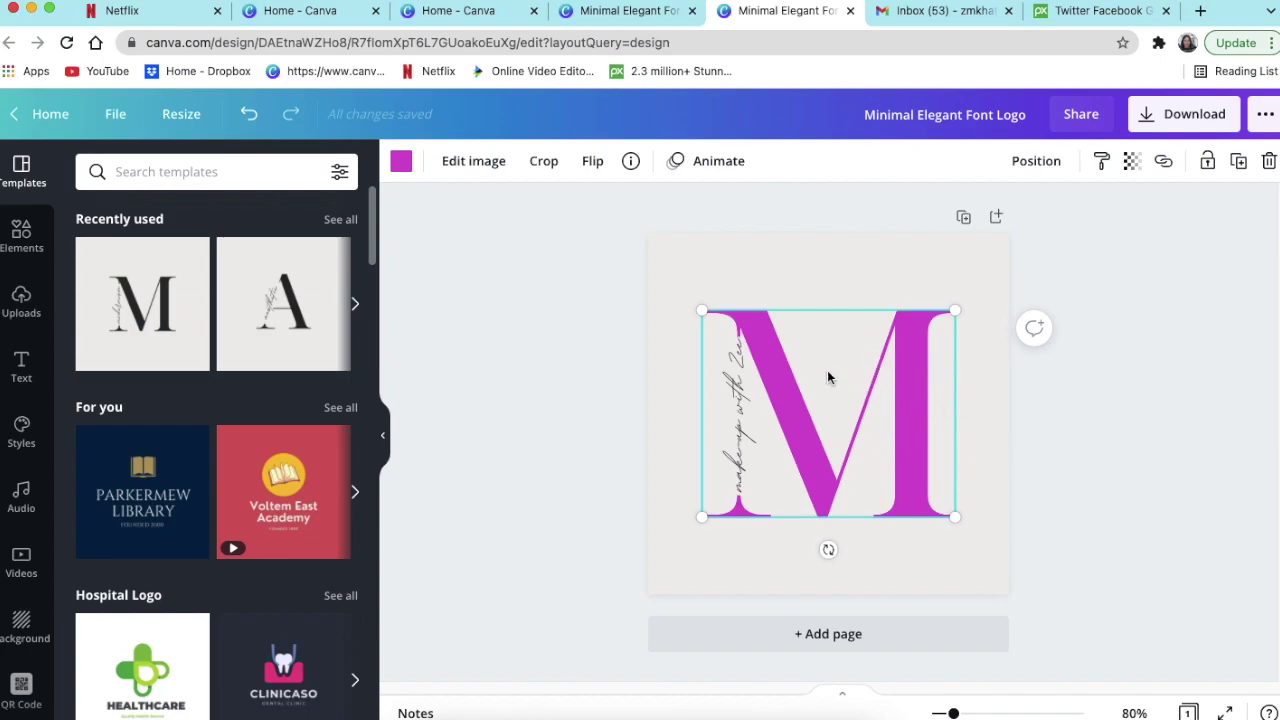
{"action": "left_click", "coordinate": [631, 162]}
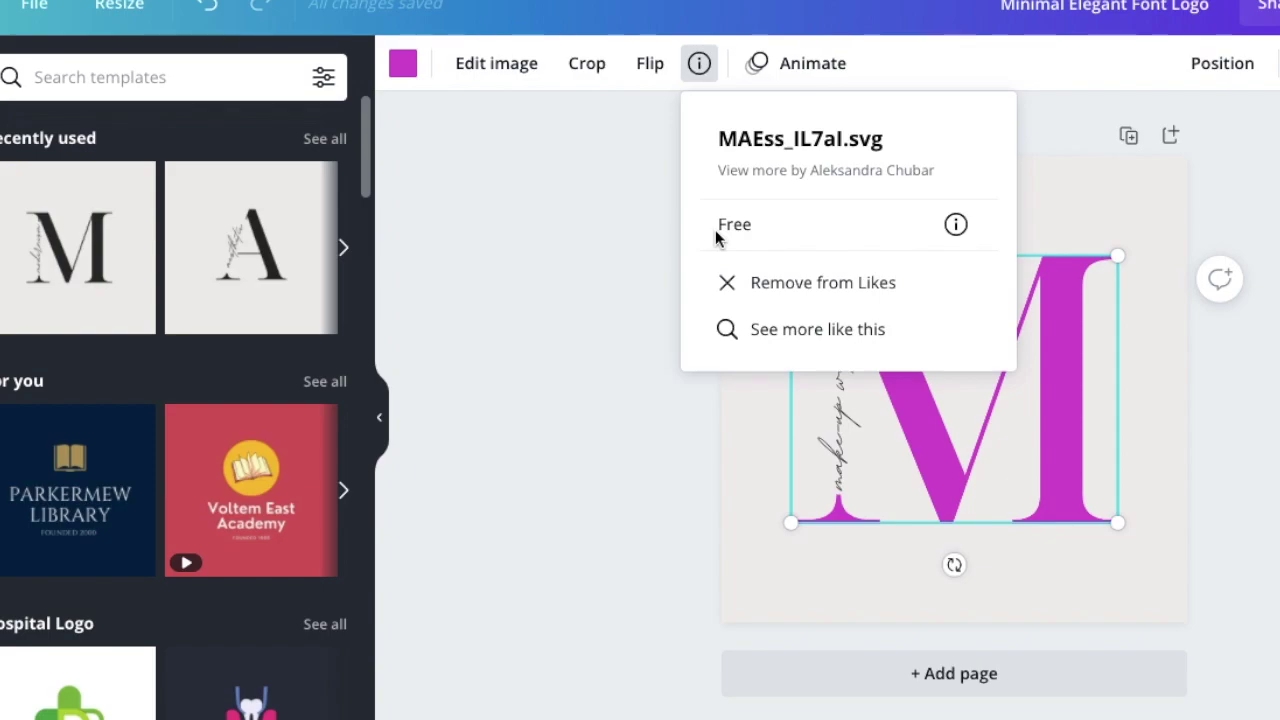
{"action": "mouse_move", "coordinate": [960, 238]}
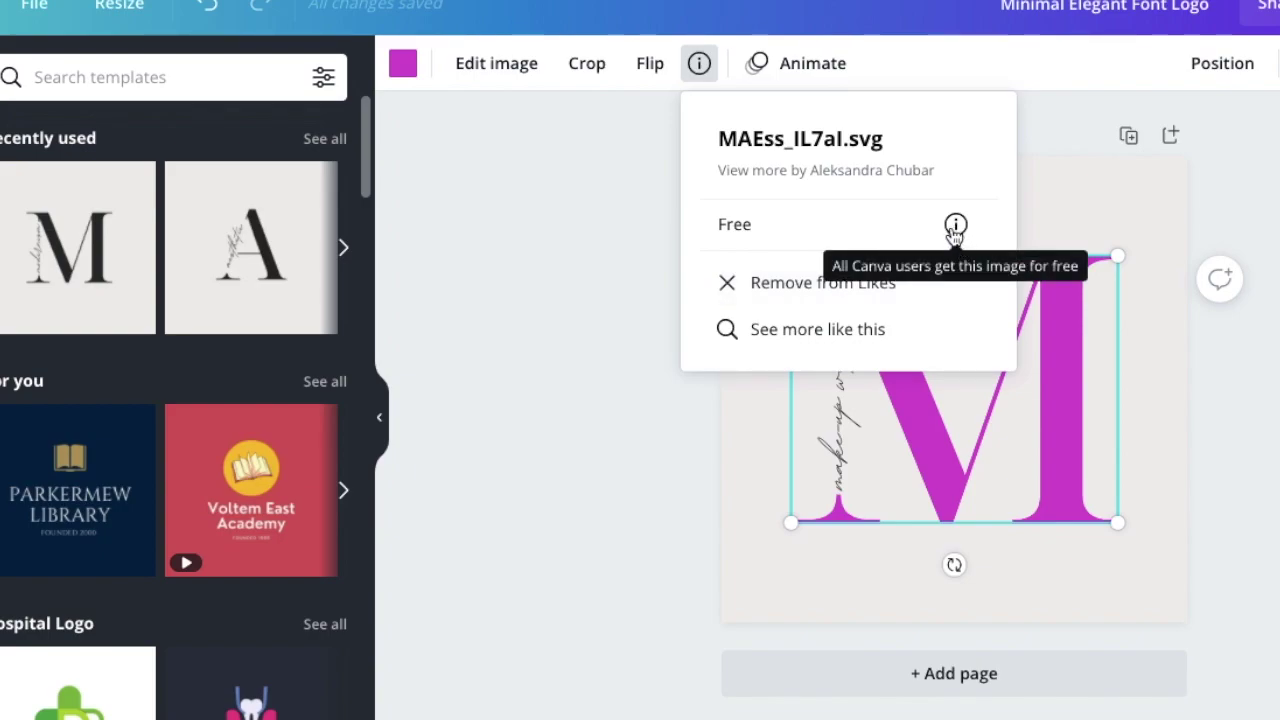
{"action": "left_click", "coordinate": [955, 228]}
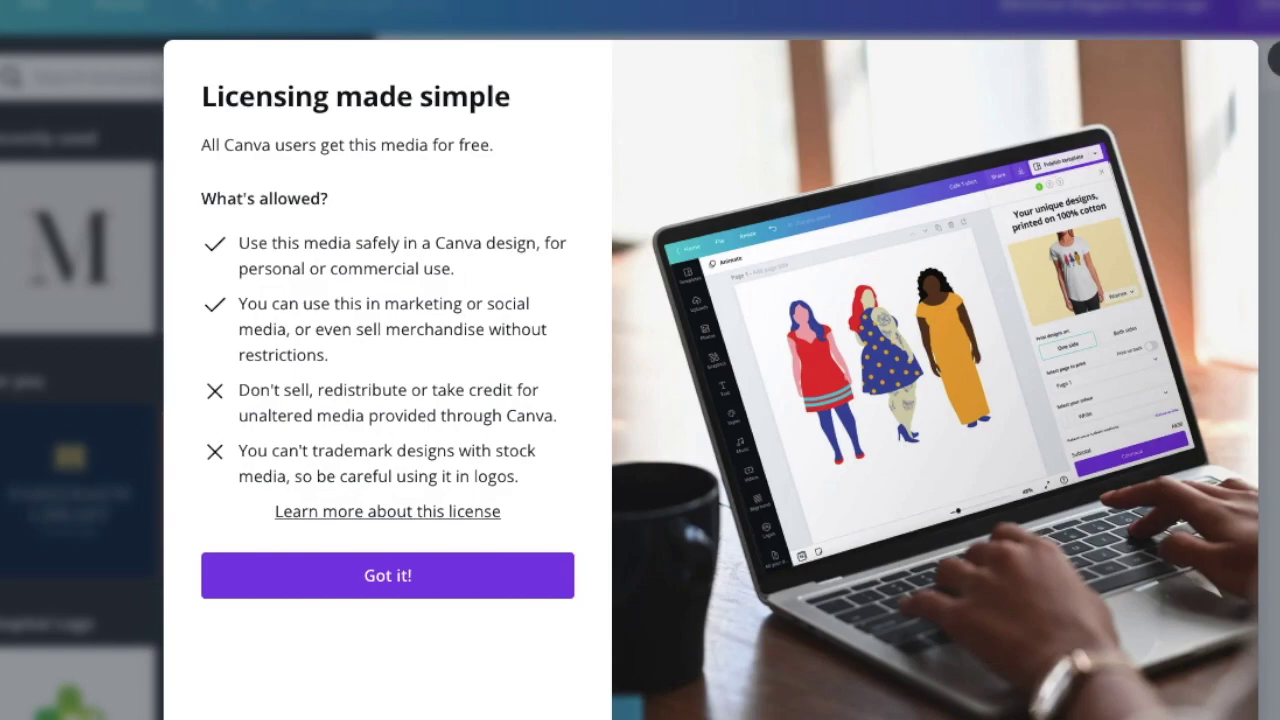
Step: Close the licensing notice and deselect the M graphic
{"action": "left_click", "coordinate": [1268, 57]}
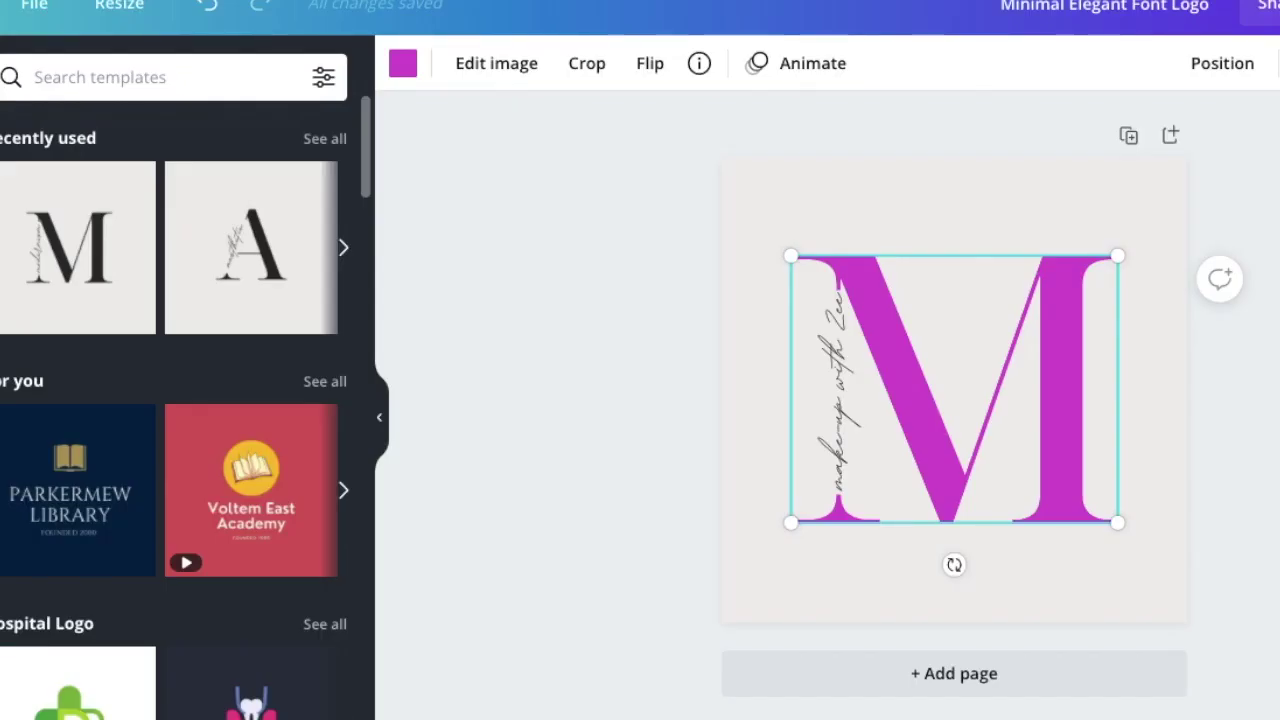
{"action": "left_click", "coordinate": [1160, 397]}
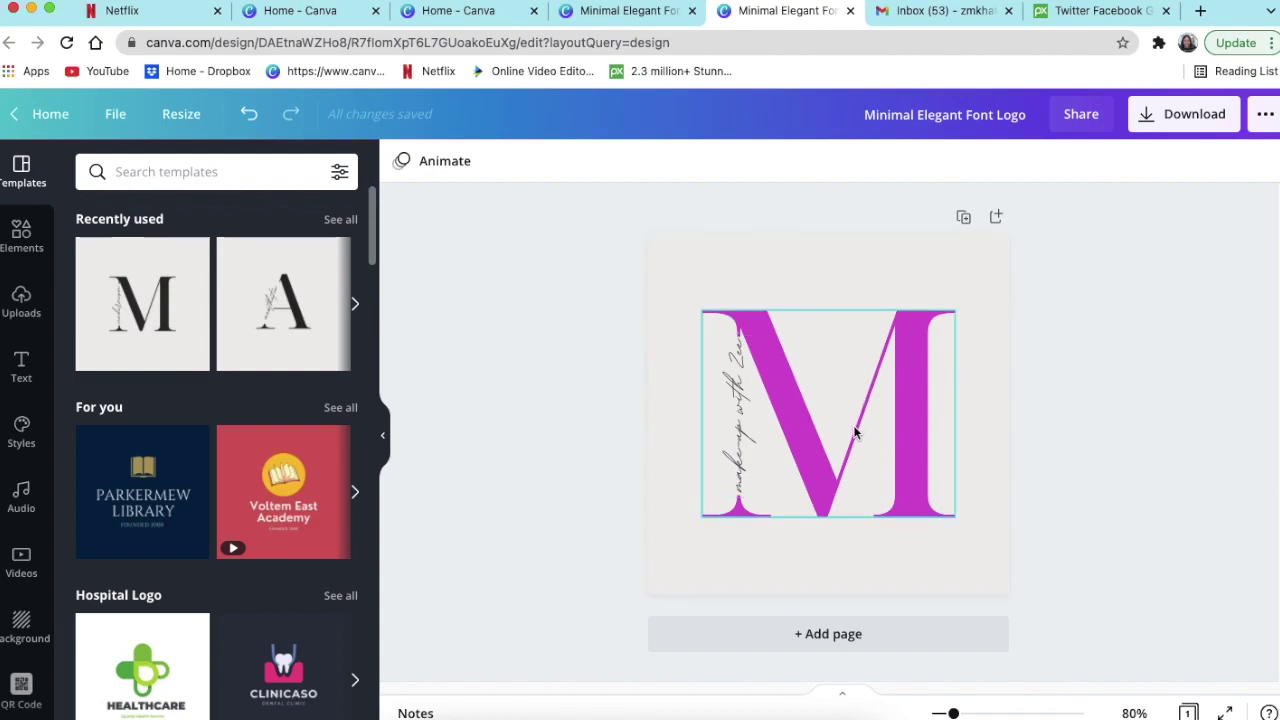
Step: Download the logo as a PNG with a transparent background and dismiss the saved message
{"action": "left_click", "coordinate": [1168, 118]}
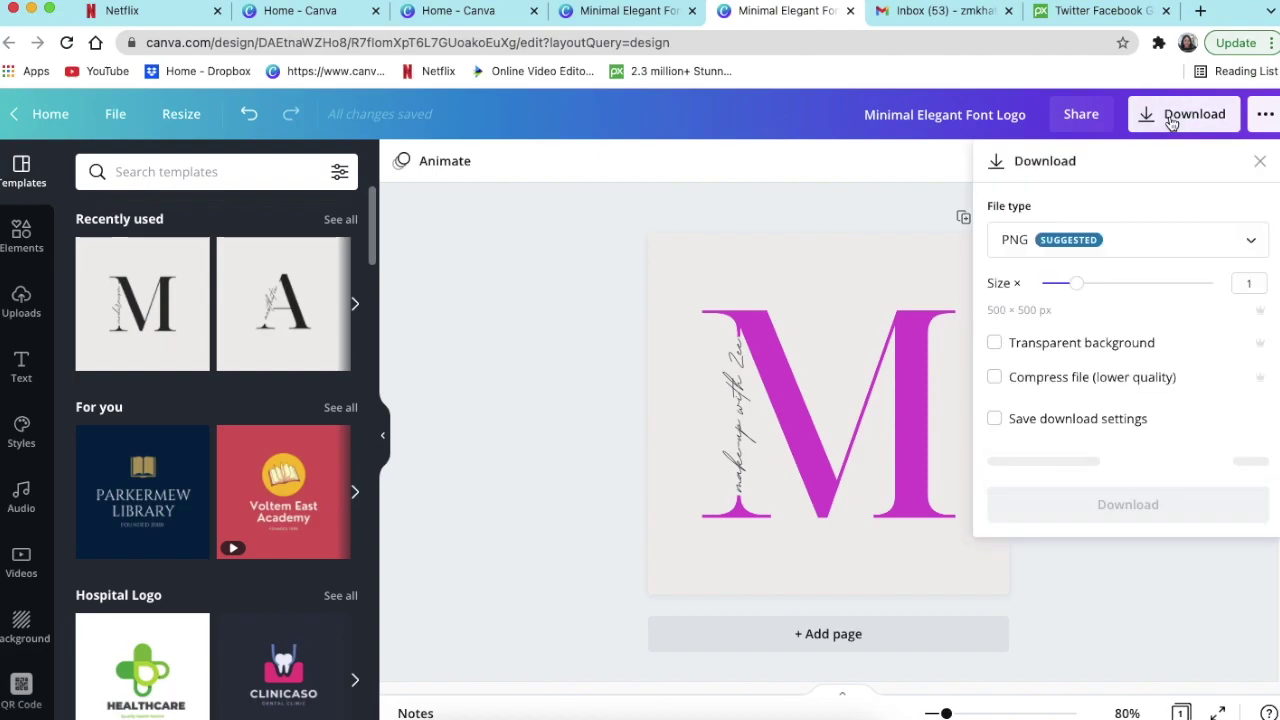
{"action": "left_click", "coordinate": [995, 344]}
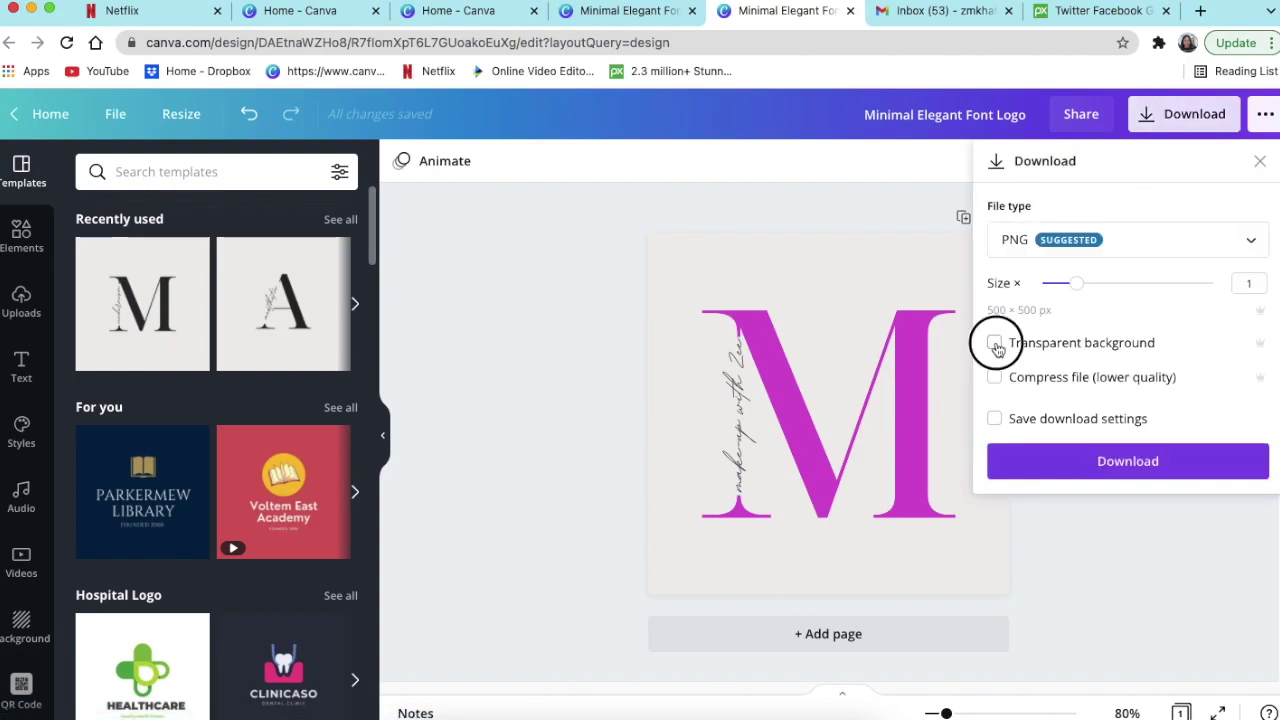
{"action": "left_click", "coordinate": [1074, 459]}
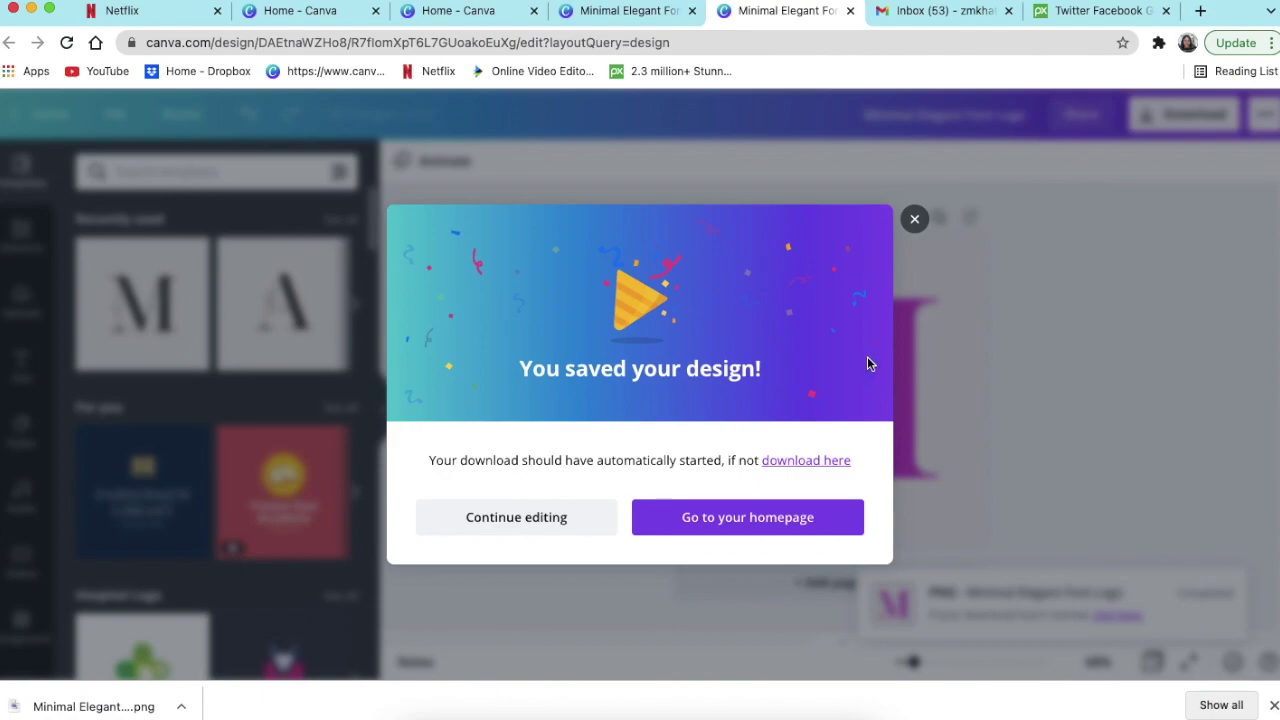
{"action": "left_click", "coordinate": [918, 220]}
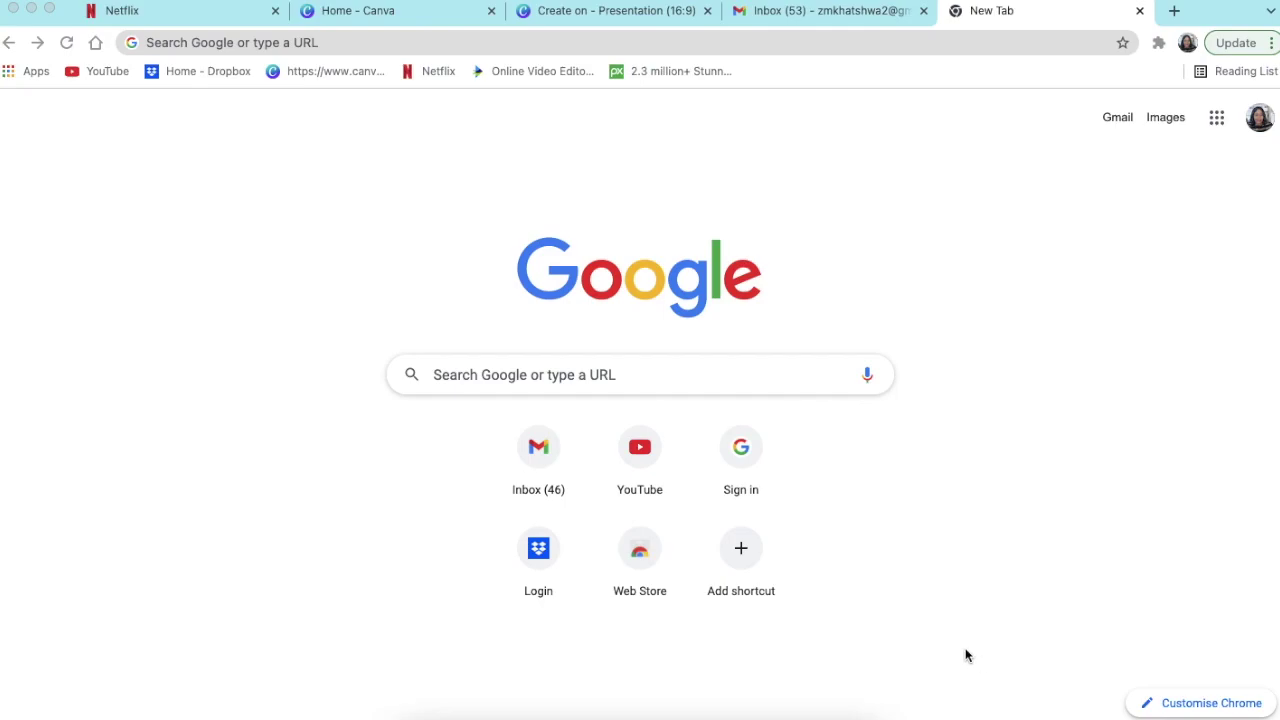
Step: Go to photopea.com by entering 'pho' in the address bar
{"action": "left_click", "coordinate": [384, 42]}
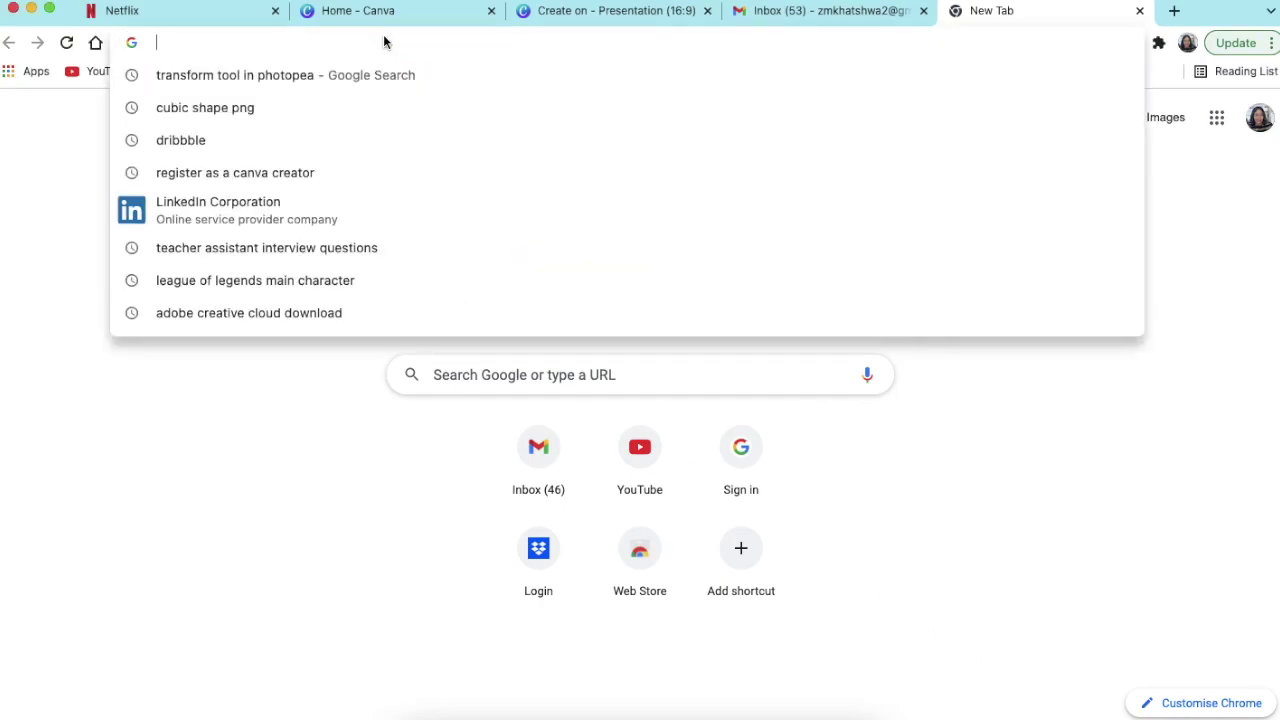
{"action": "type", "text": "pho"}
{"action": "key", "text": "Return"}
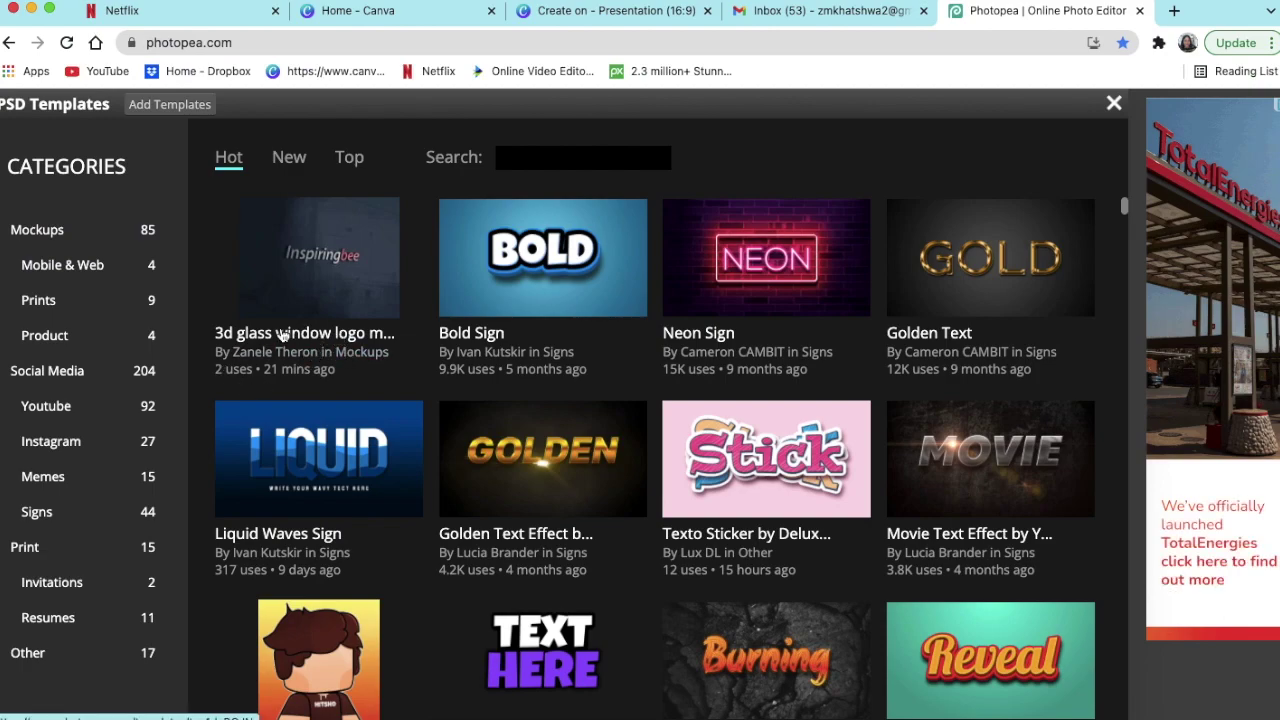
Step: Open the '3d glass window logo mockup' template in Photopea for editing
{"action": "left_click", "coordinate": [287, 337]}
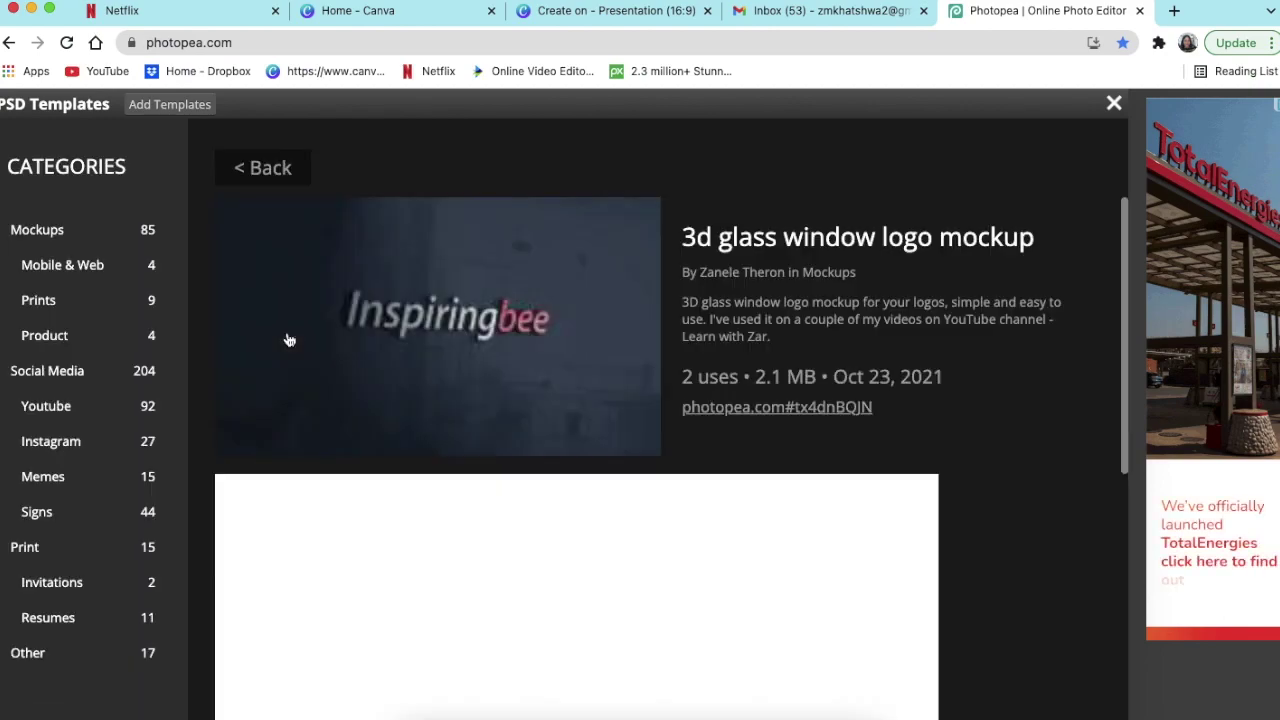
{"action": "left_click", "coordinate": [765, 411]}
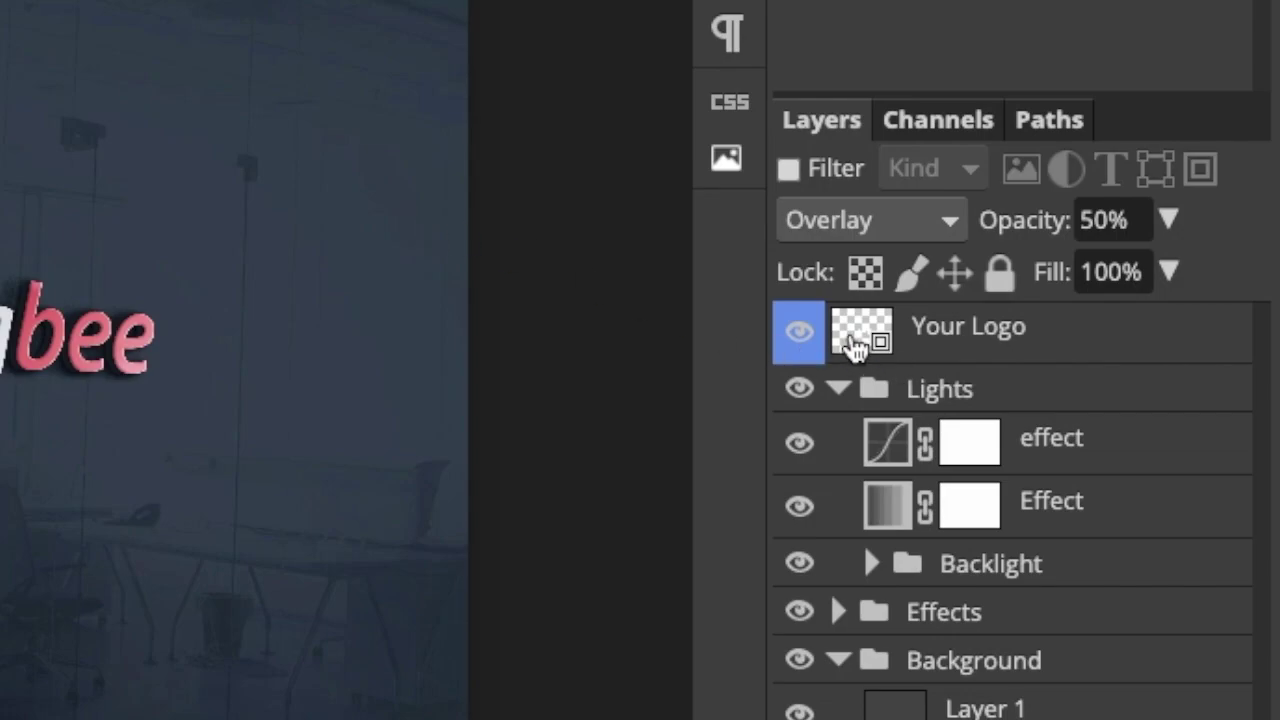
Step: Inside the Your Logo smart object, hide the Inspiringbee text and place the downloaded M logo PNG
{"action": "double_click", "coordinate": [855, 340]}
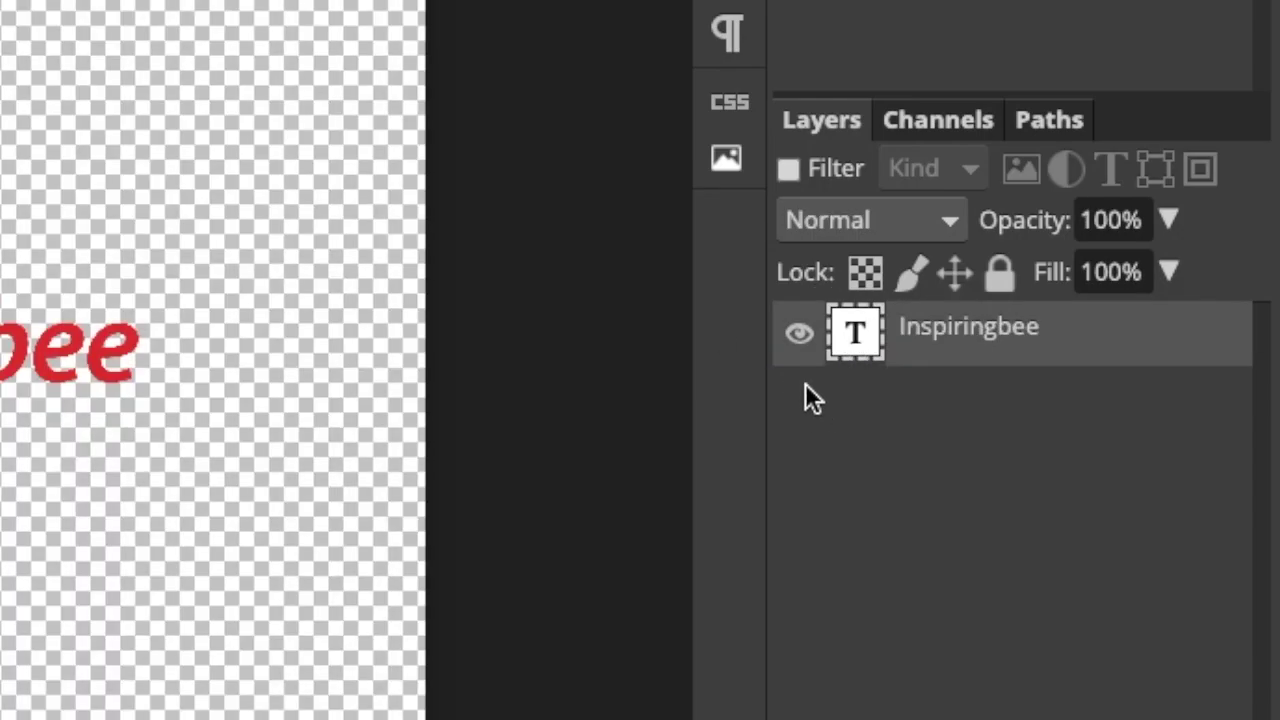
{"action": "left_click", "coordinate": [800, 340]}
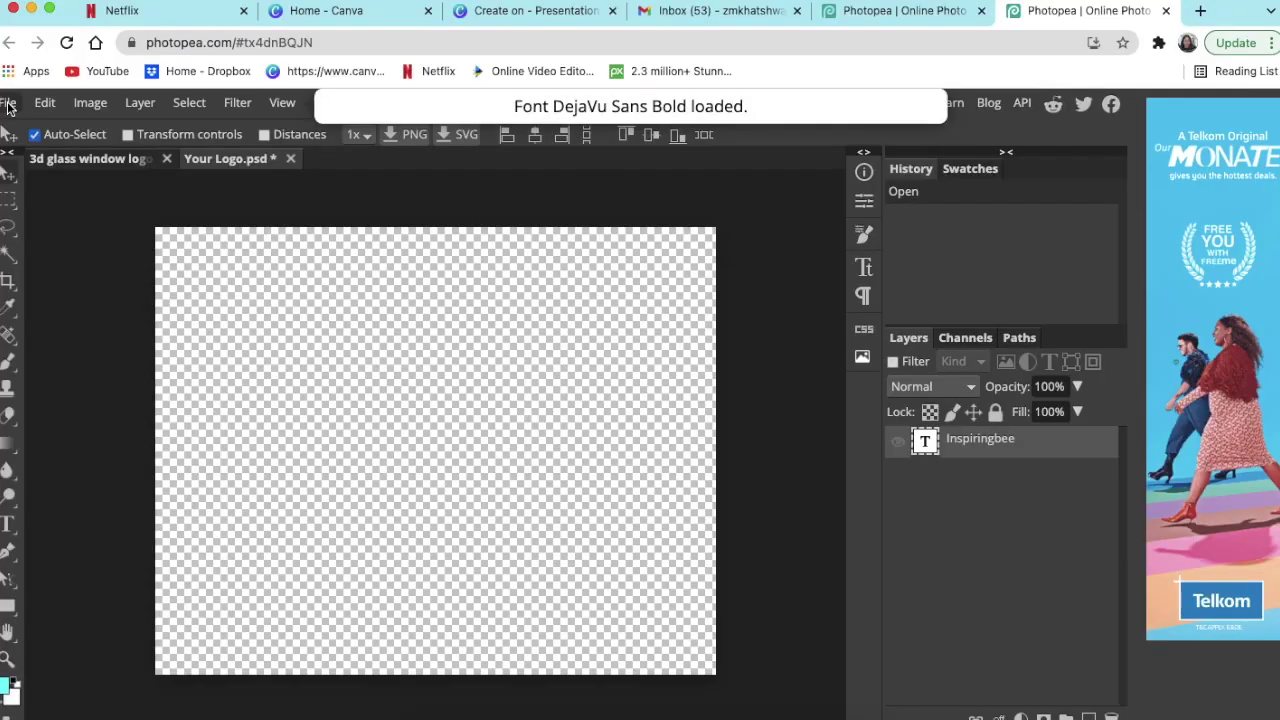
{"action": "left_click", "coordinate": [9, 103]}
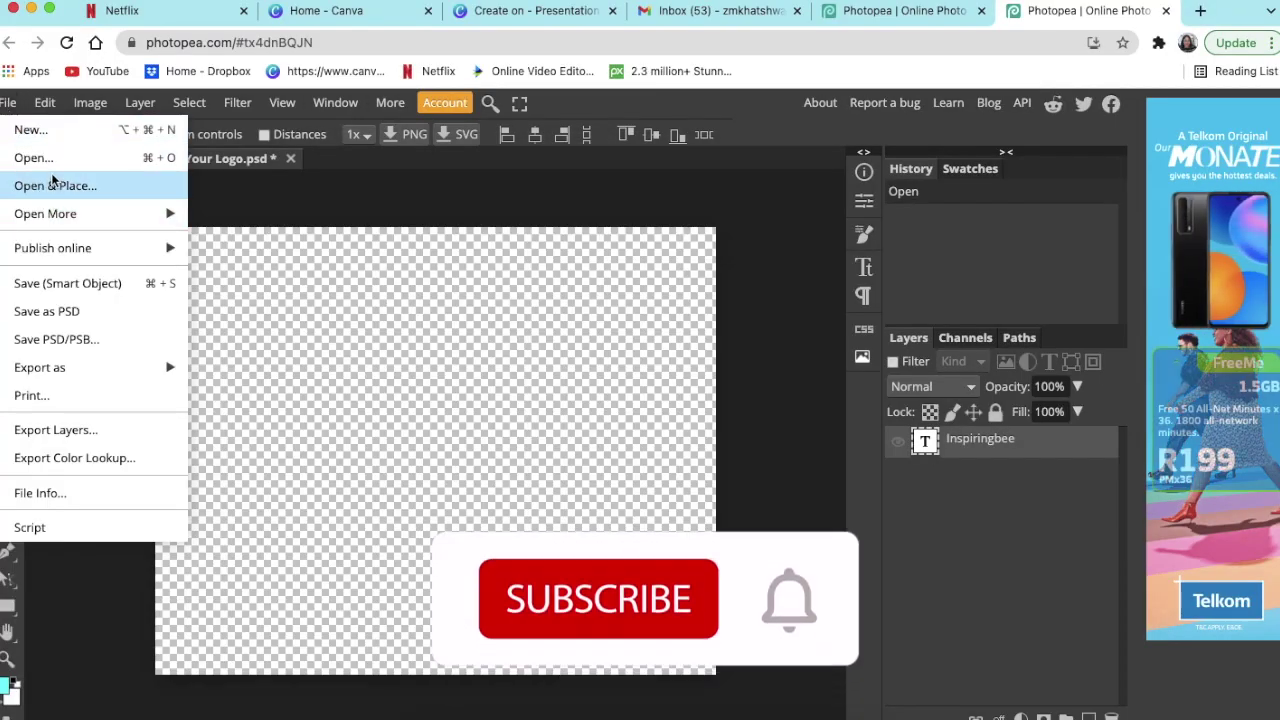
{"action": "left_click", "coordinate": [52, 186]}
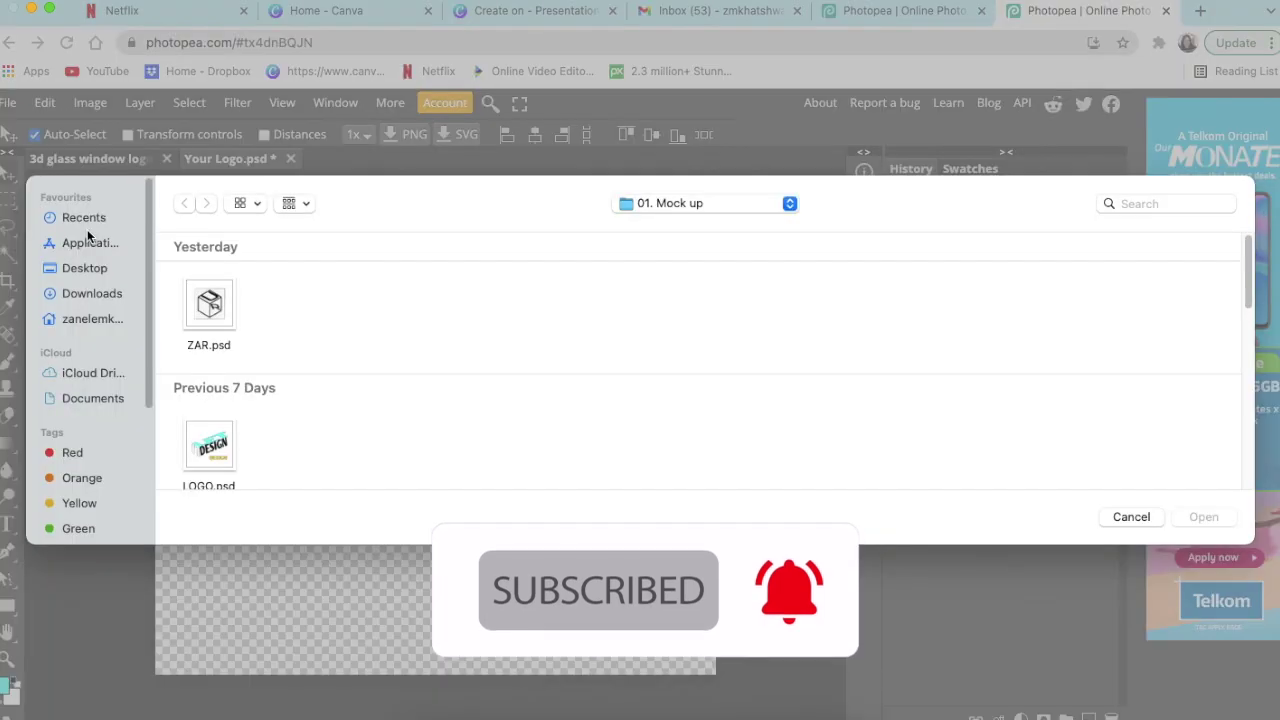
{"action": "left_click", "coordinate": [91, 293]}
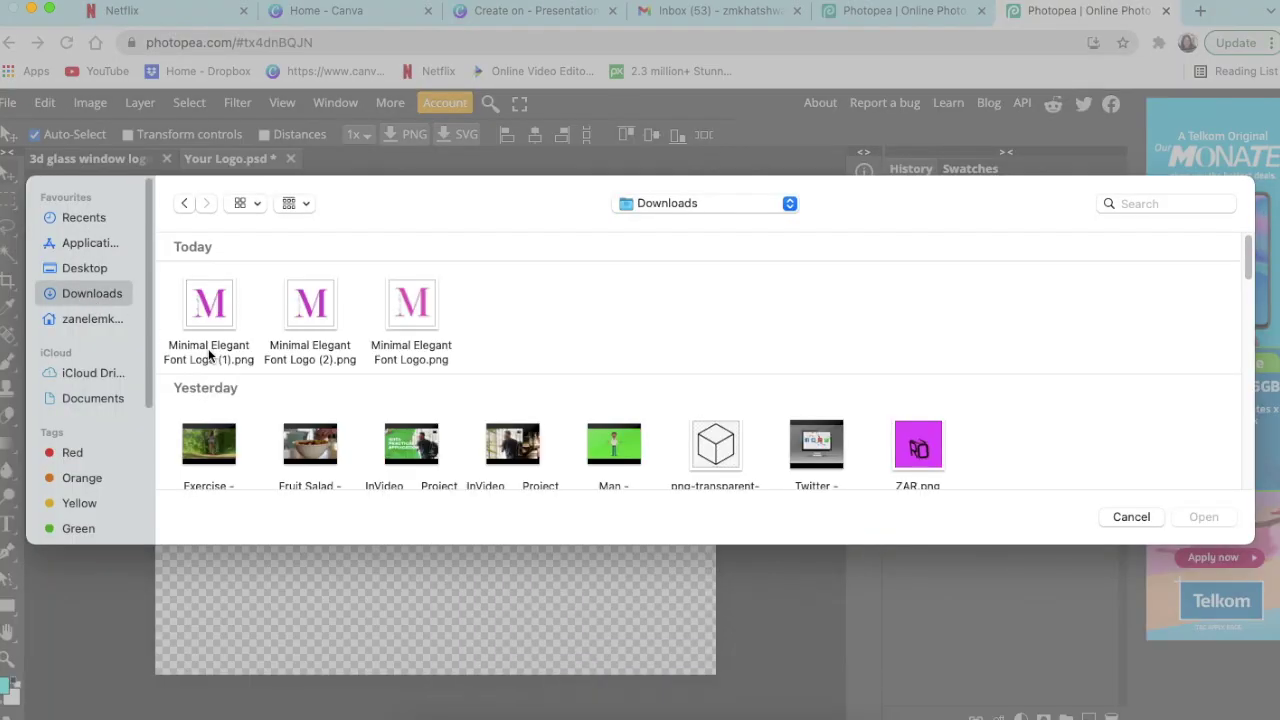
{"action": "left_click", "coordinate": [715, 310]}
{"action": "left_click", "coordinate": [1203, 517]}
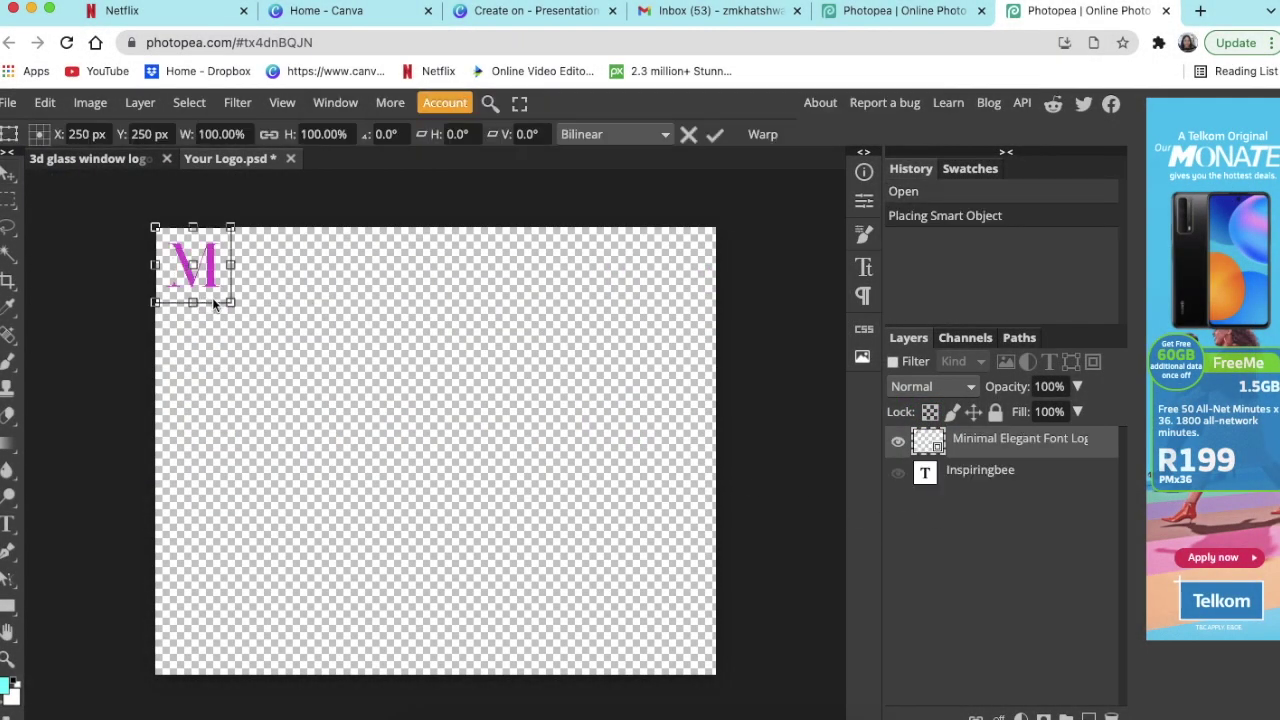
Step: Enlarge the placed M logo and centre it in the smart object
{"action": "left_click_drag", "start_coordinate": [228, 300], "coordinate": [632, 650]}
{"action": "left_click_drag", "start_coordinate": [491, 497], "coordinate": [506, 512]}
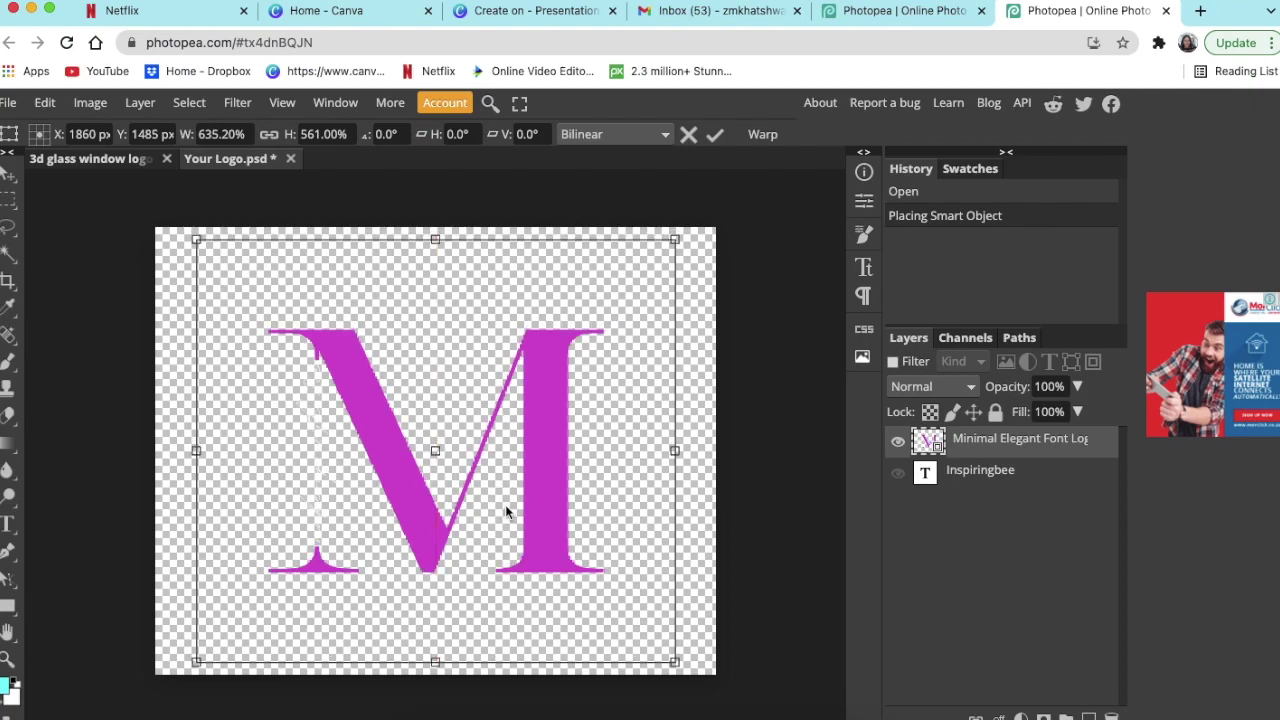
{"action": "left_click", "coordinate": [6, 102]}
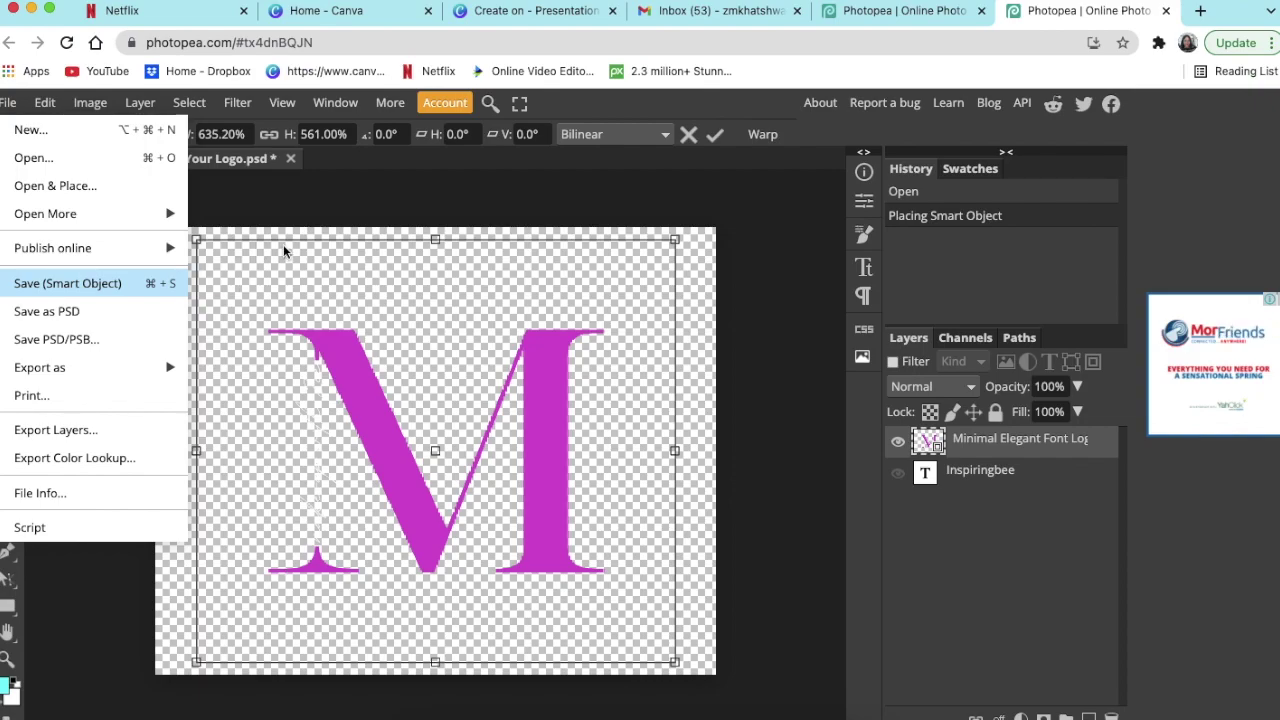
Step: Save the smart object so the M logo updates on the glass mockup, then hide the Backlight glow
{"action": "key", "text": "super+s"}
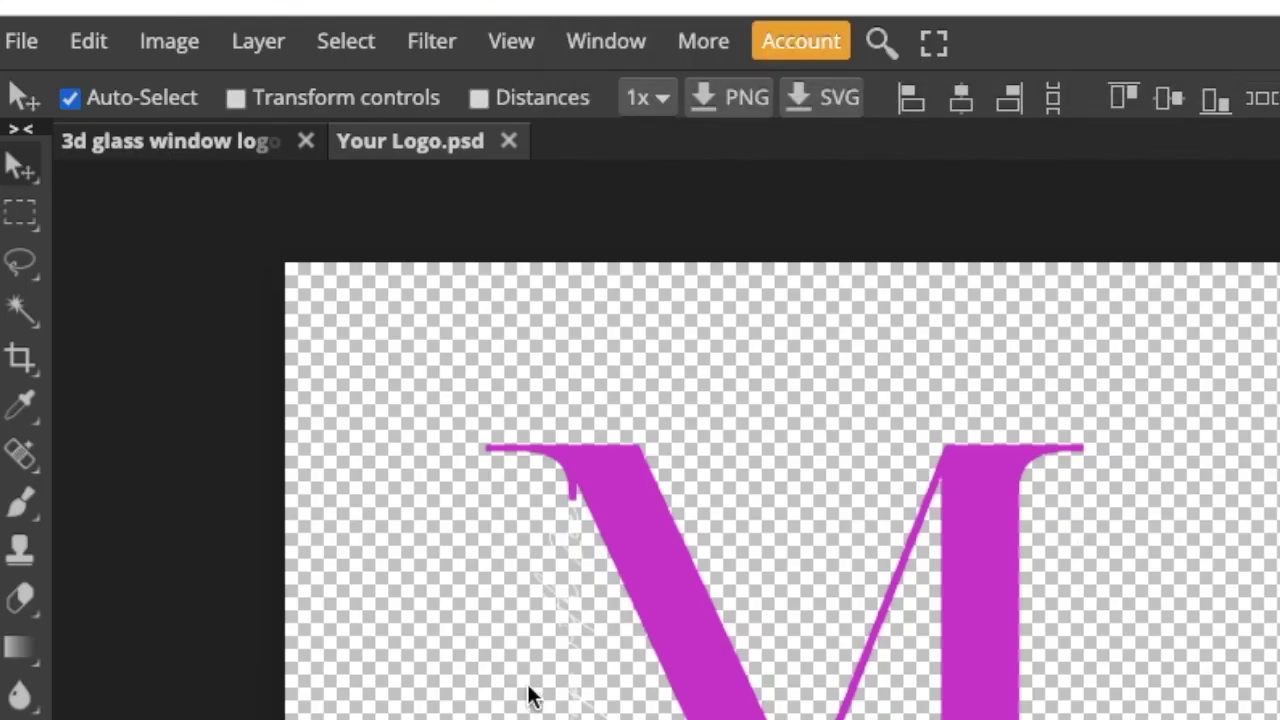
{"action": "left_click", "coordinate": [143, 140]}
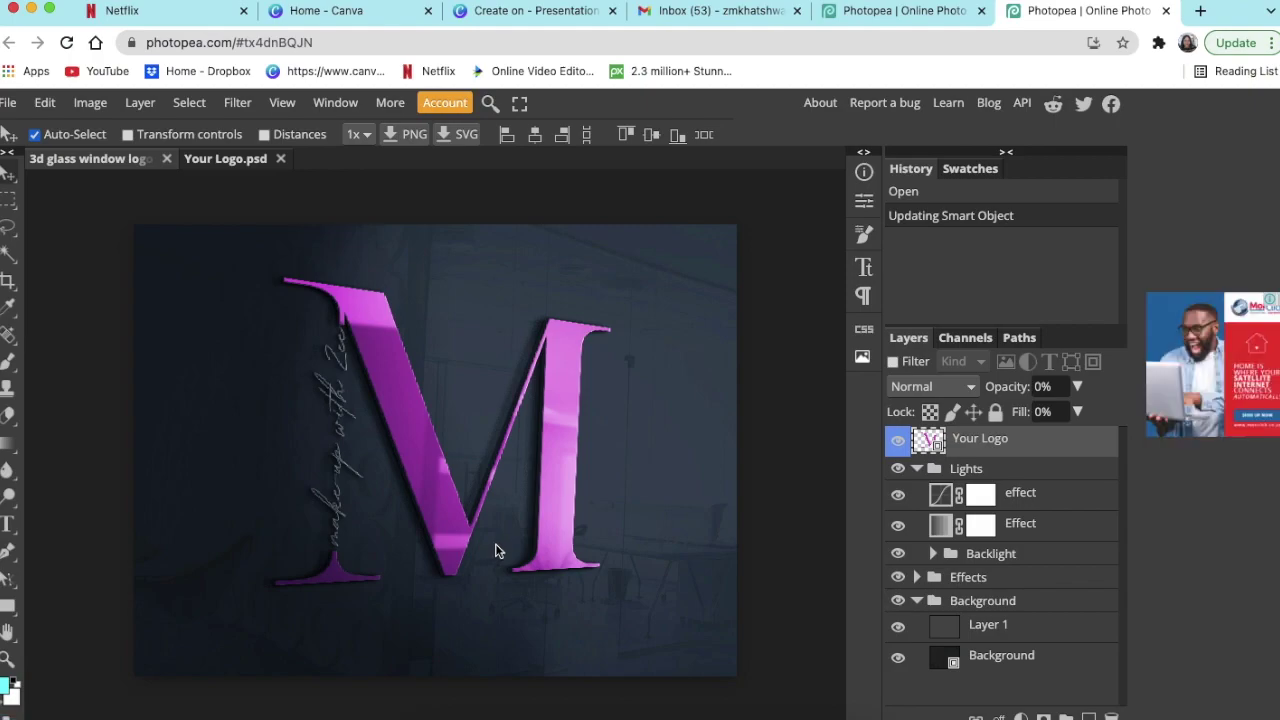
{"action": "left_click", "coordinate": [898, 555]}
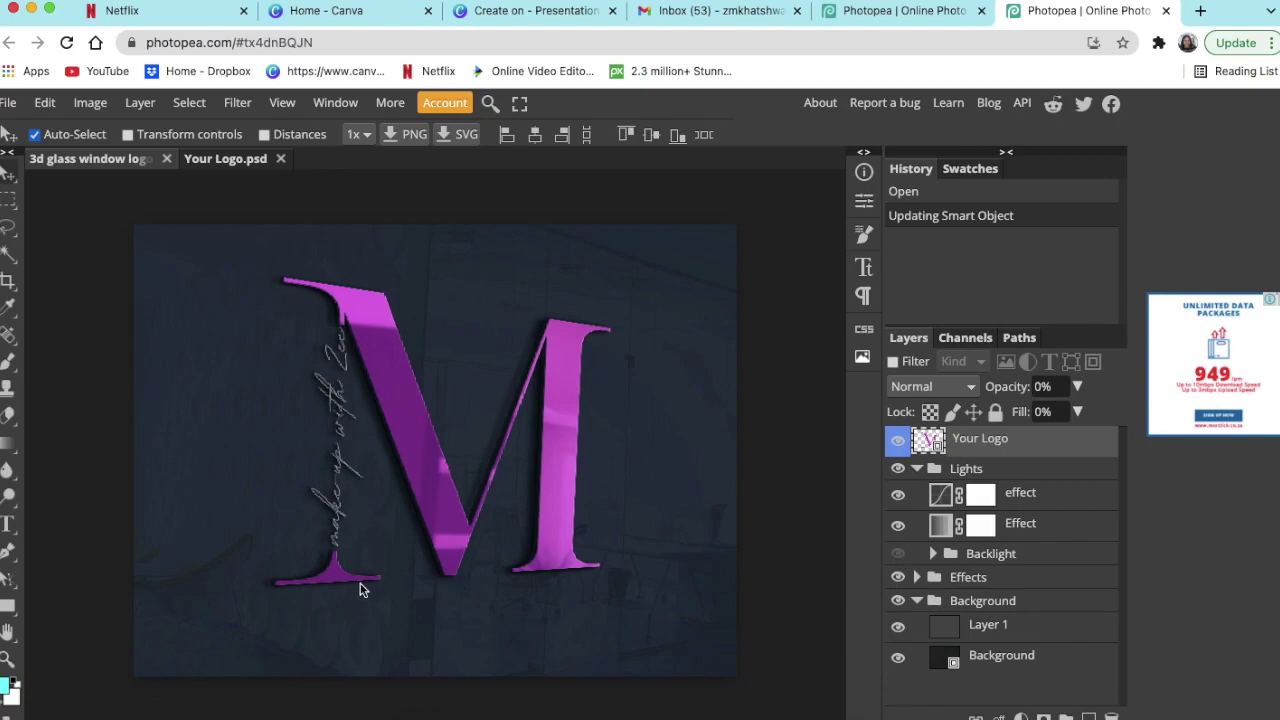